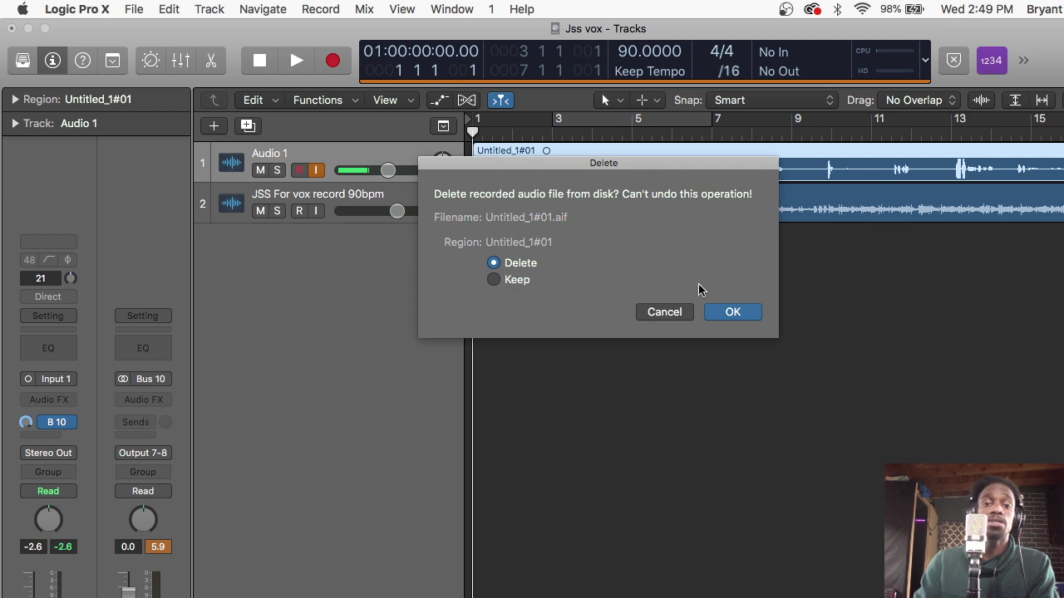
Delete the recorded Untitled_1#01 audio file from disk
{"action": "left_click", "coordinate": [723, 313]}
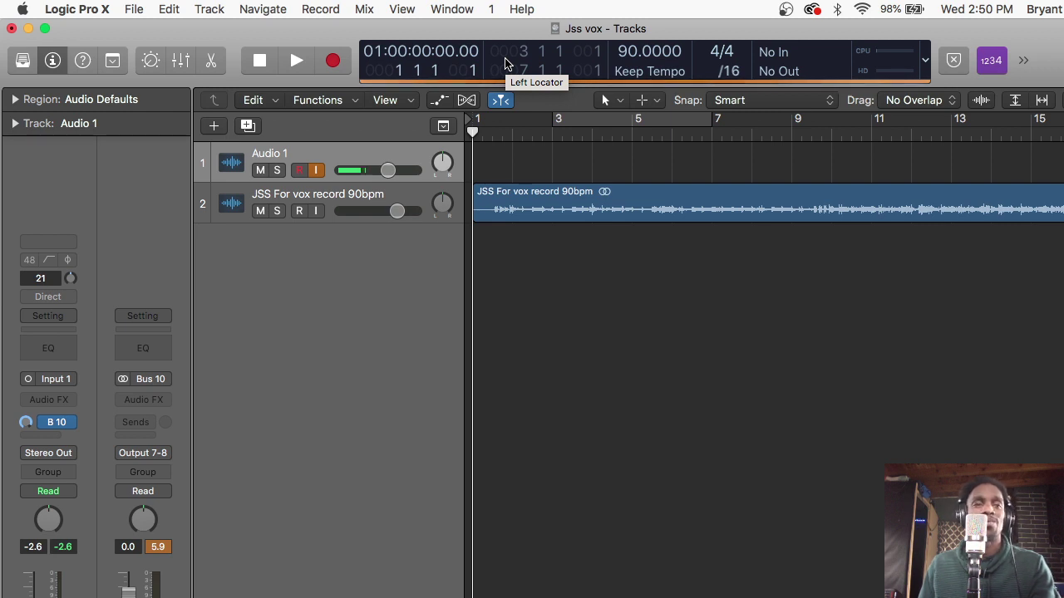
During playback, boost the 7500 Hz band of the Channel EQ on Audio 1 by 2.0 dB, then return to the song's start
{"action": "left_click", "coordinate": [297, 61]}
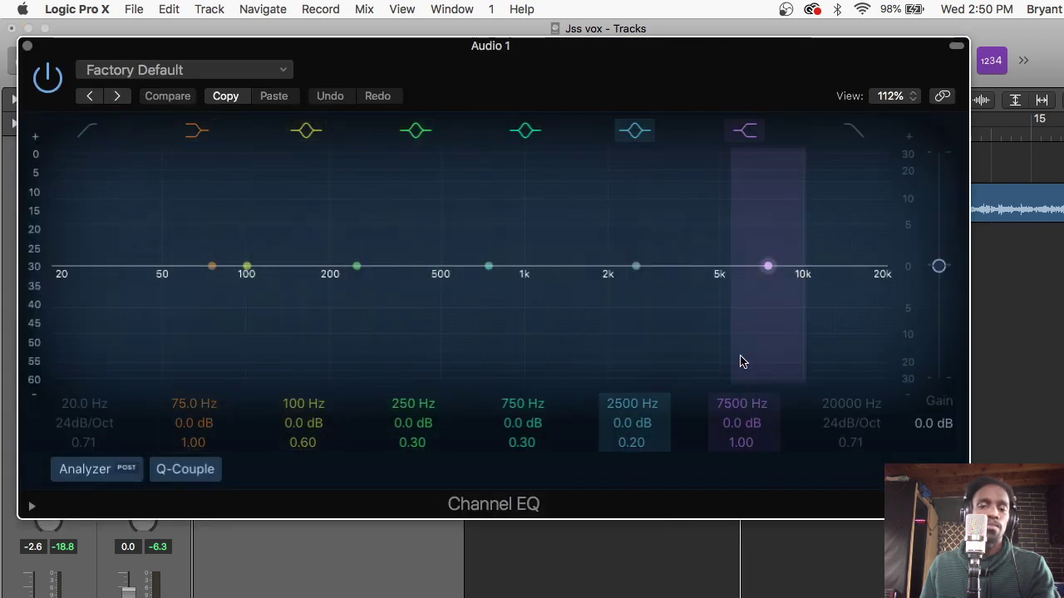
{"action": "left_click_drag", "start_coordinate": [755, 427], "coordinate": [757, 420]}
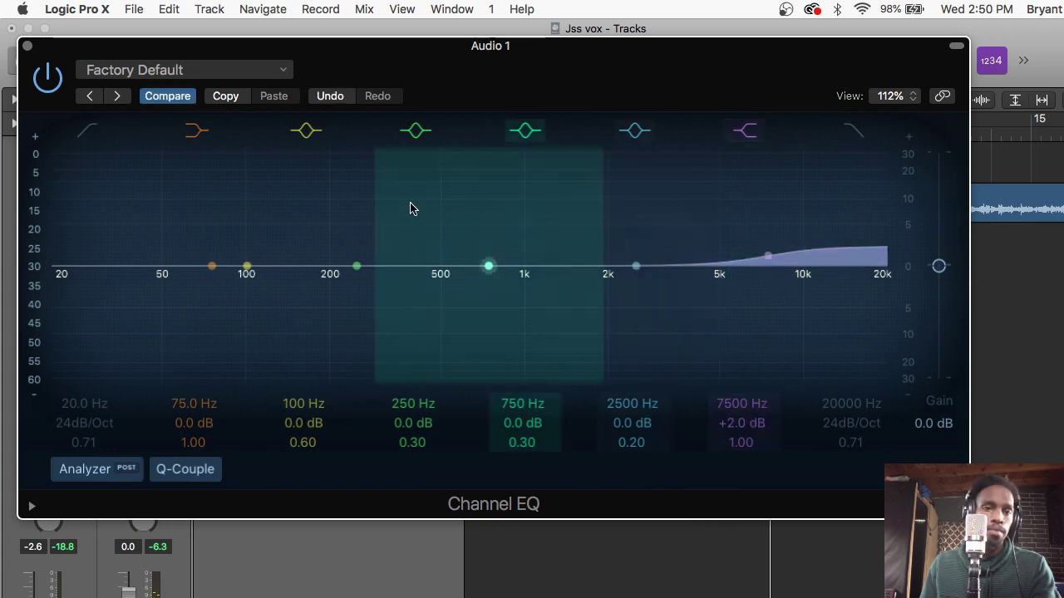
{"action": "key", "text": "super+w"}
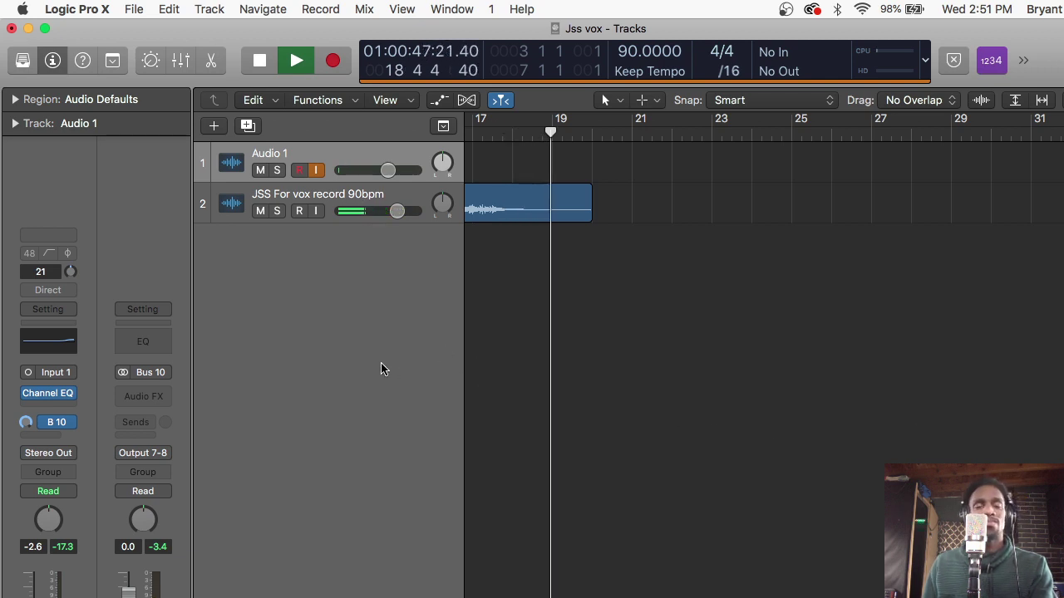
{"action": "key", "text": "space"}
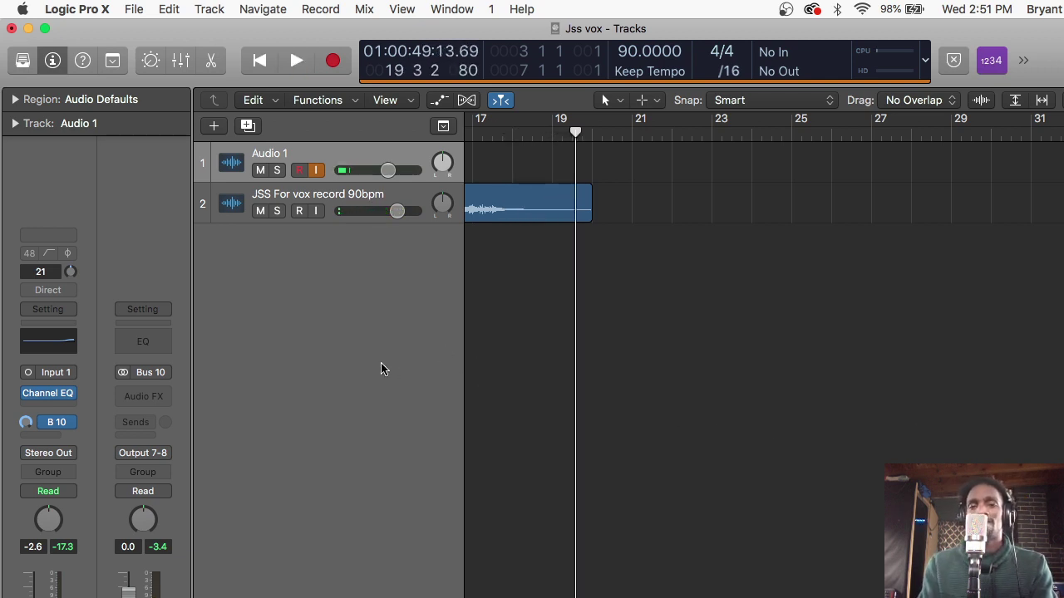
{"action": "key", "text": "Return"}
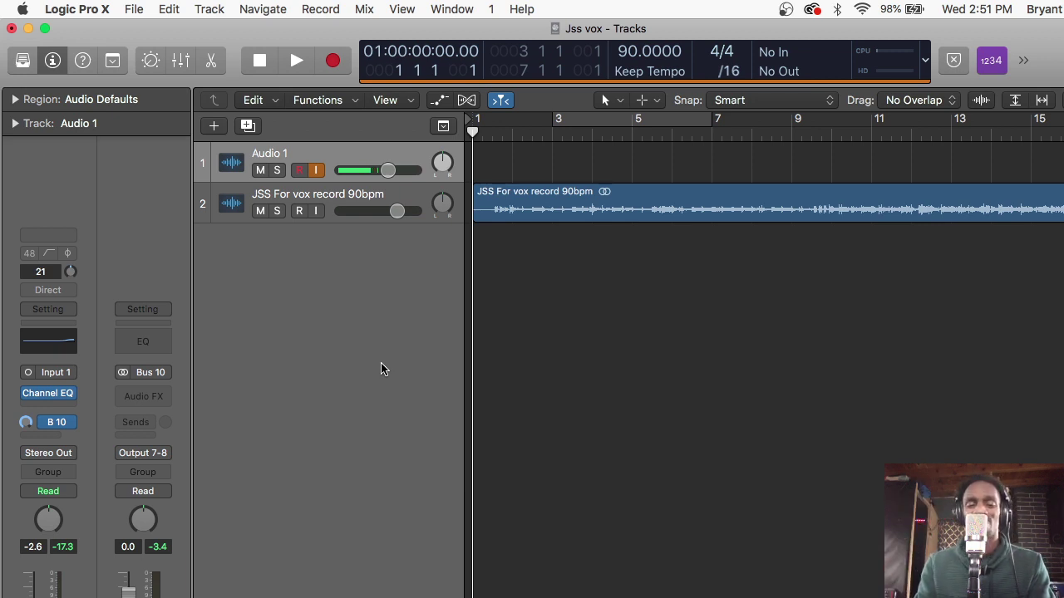
Record a vocal take on Audio 1, resetting its volume to 0 dB during recording, and return to the start
{"action": "key", "text": "space"}
{"action": "key", "text": "r"}
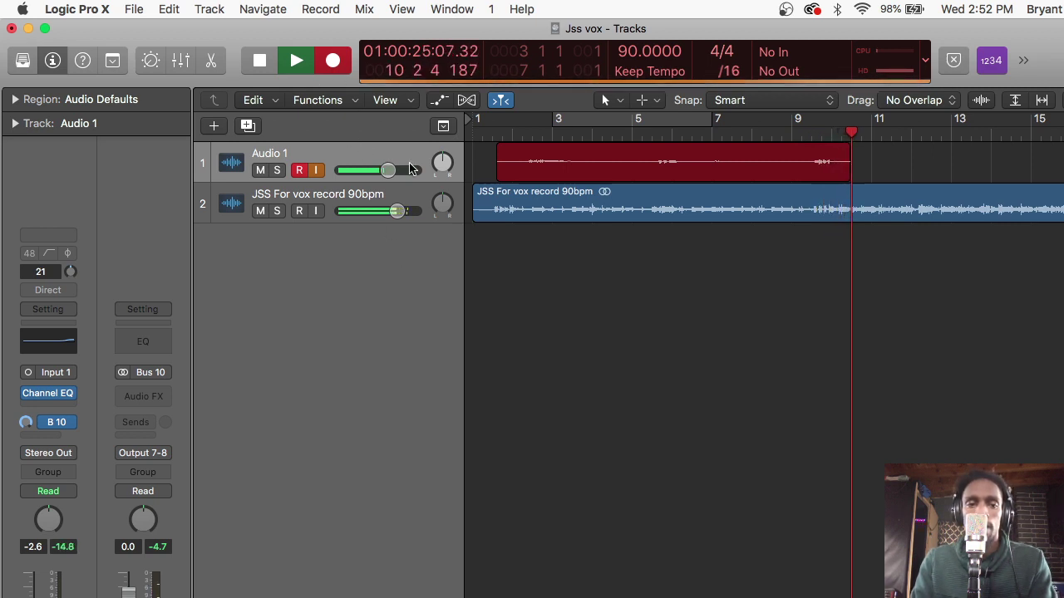
{"action": "left_click", "coordinate": [391, 177], "text": "alt"}
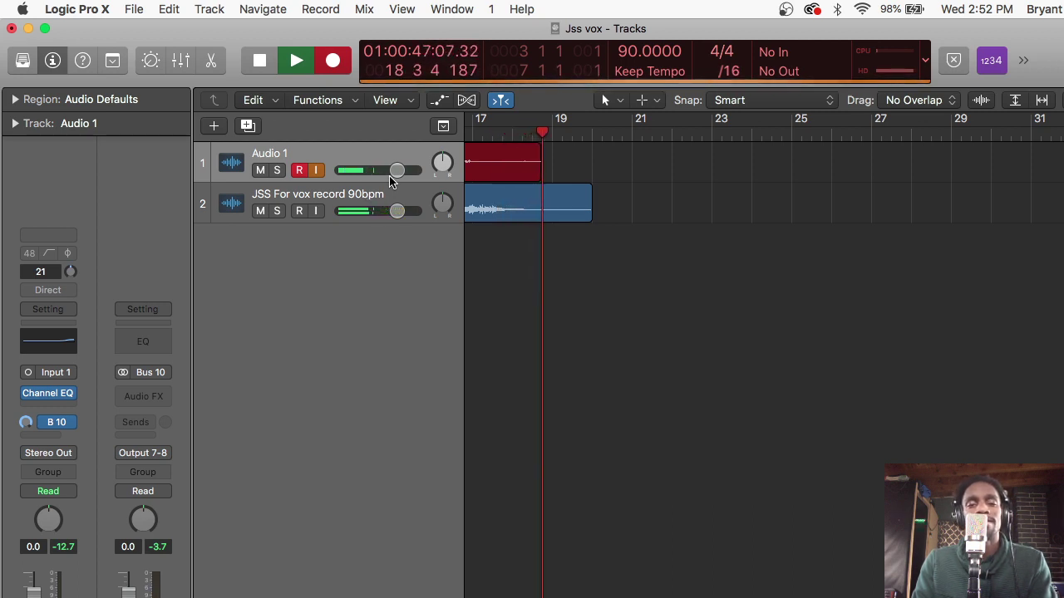
{"action": "key", "text": "space"}
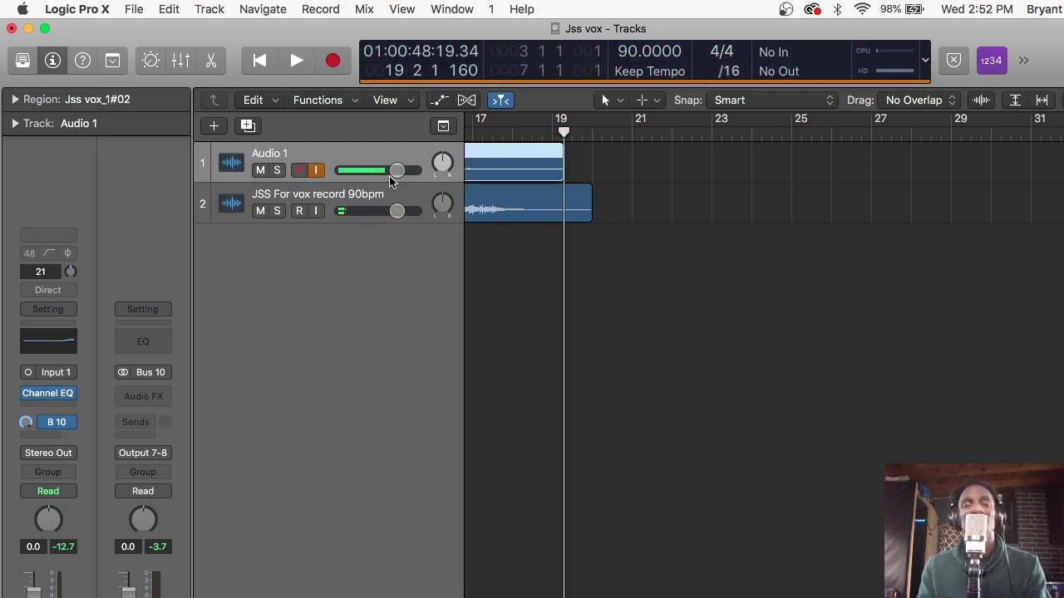
{"action": "key", "text": "Return"}
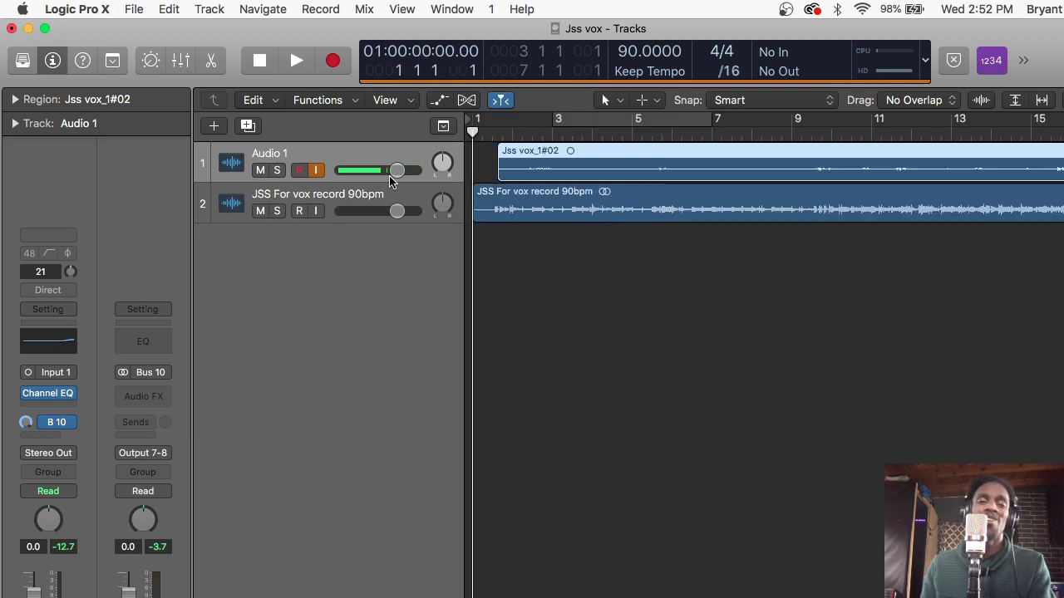
Duplicate the Audio 1 track with its settings, and mute Audio 1 with its input monitoring off
{"action": "key", "text": "super+d"}
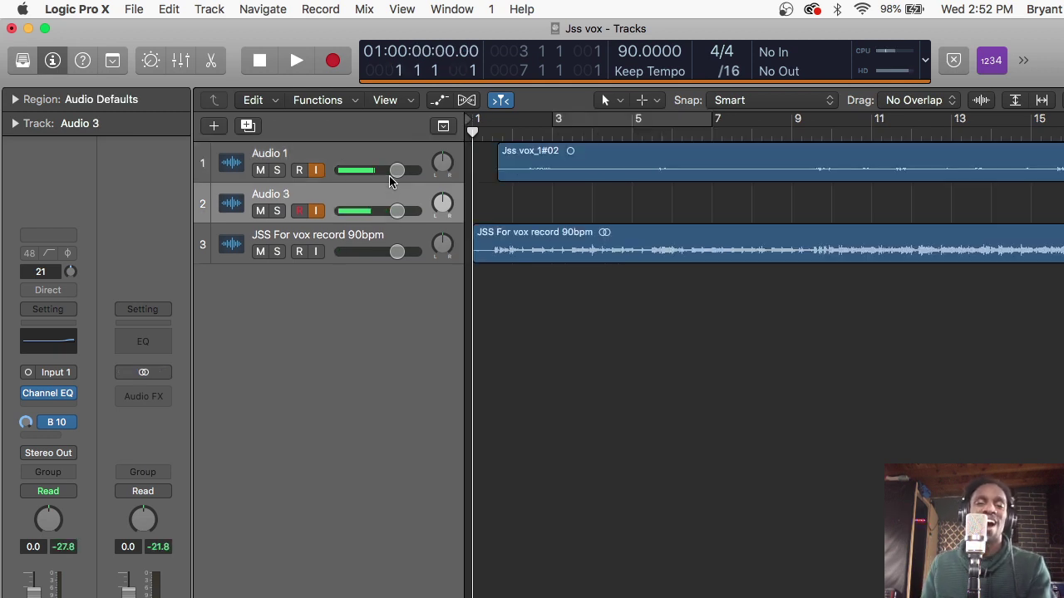
{"action": "left_click", "coordinate": [348, 162]}
{"action": "left_click", "coordinate": [316, 169]}
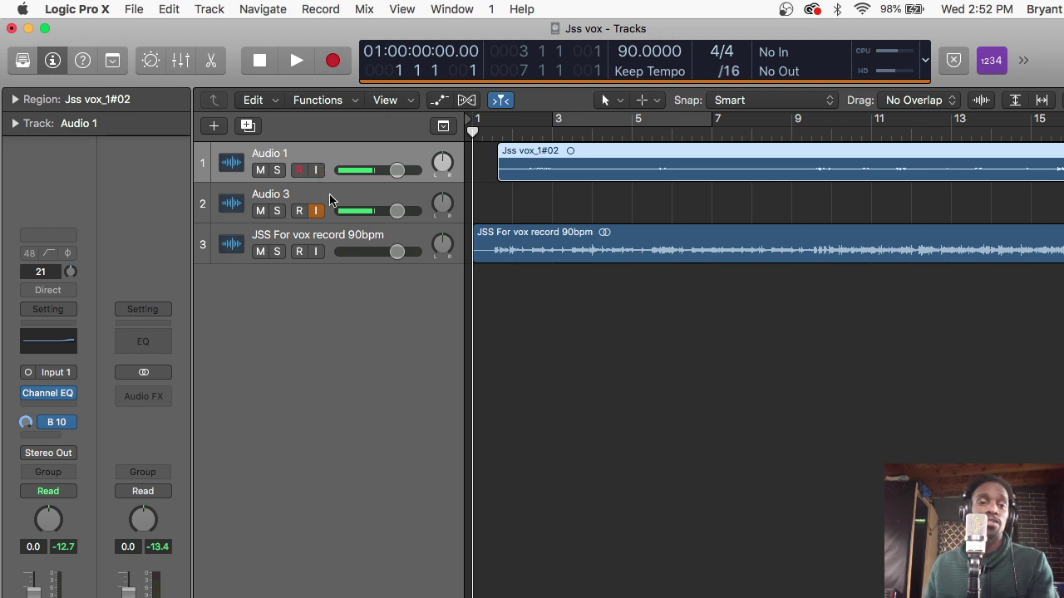
{"action": "left_click", "coordinate": [328, 191]}
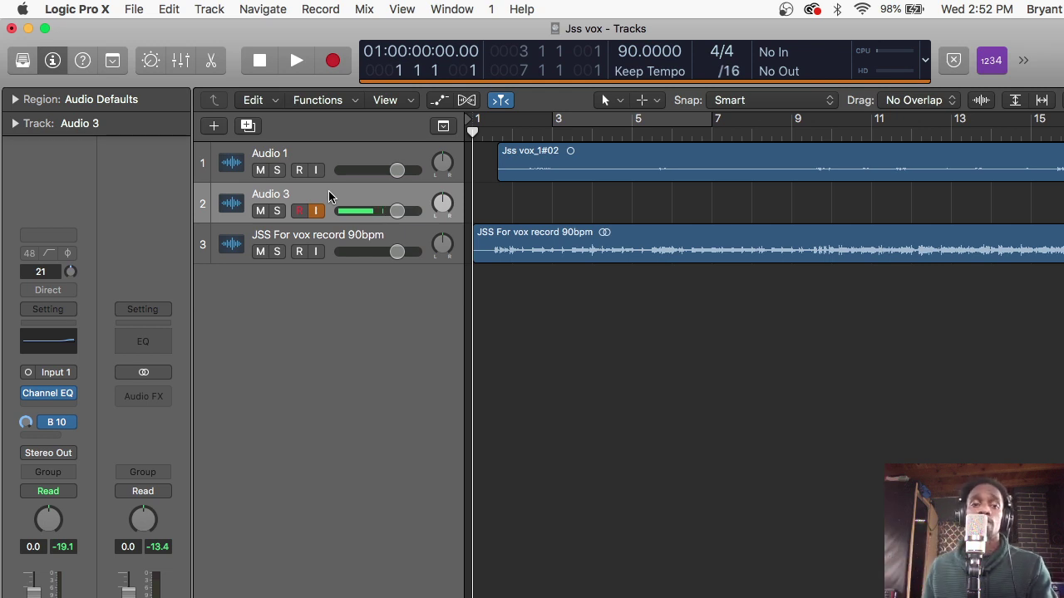
{"action": "left_click", "coordinate": [261, 170]}
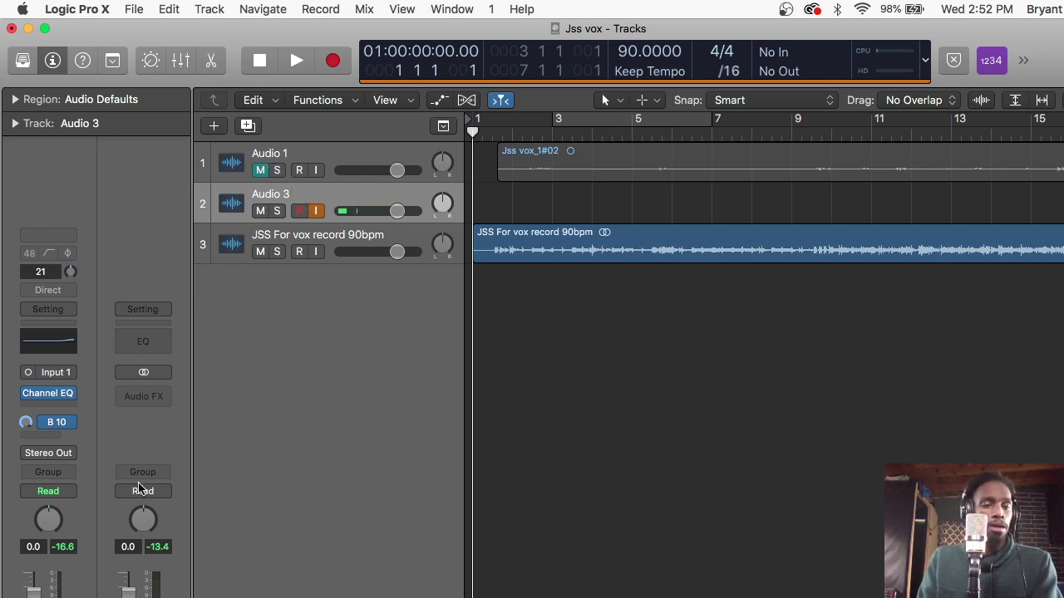
Set the volume of Audio 3 to 1.8 dB and record a vocal take on it from the start of the song
{"action": "left_click_drag", "start_coordinate": [34, 595], "coordinate": [36, 591]}
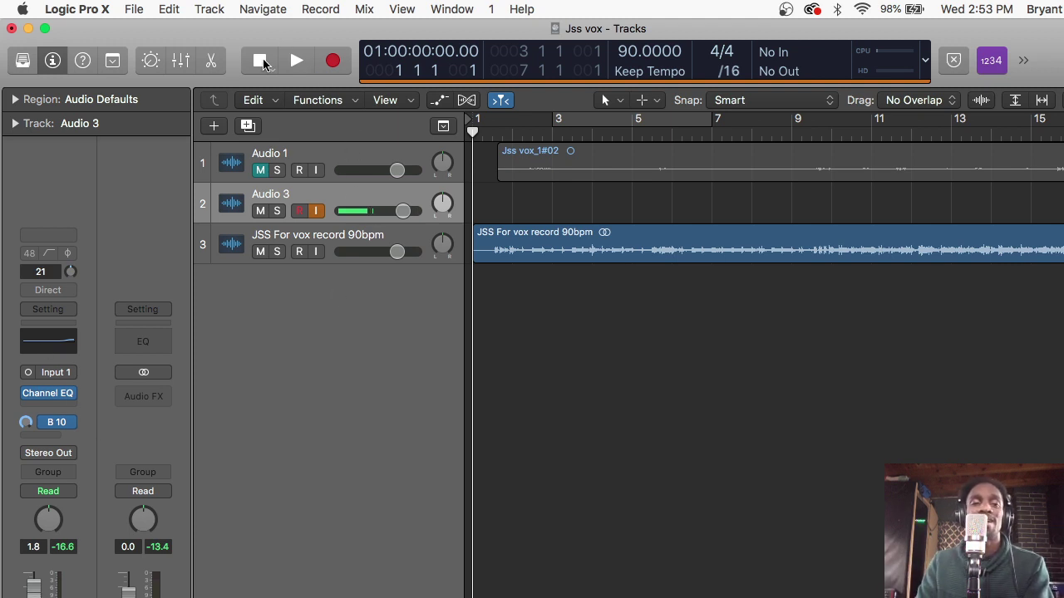
{"action": "left_click", "coordinate": [263, 65]}
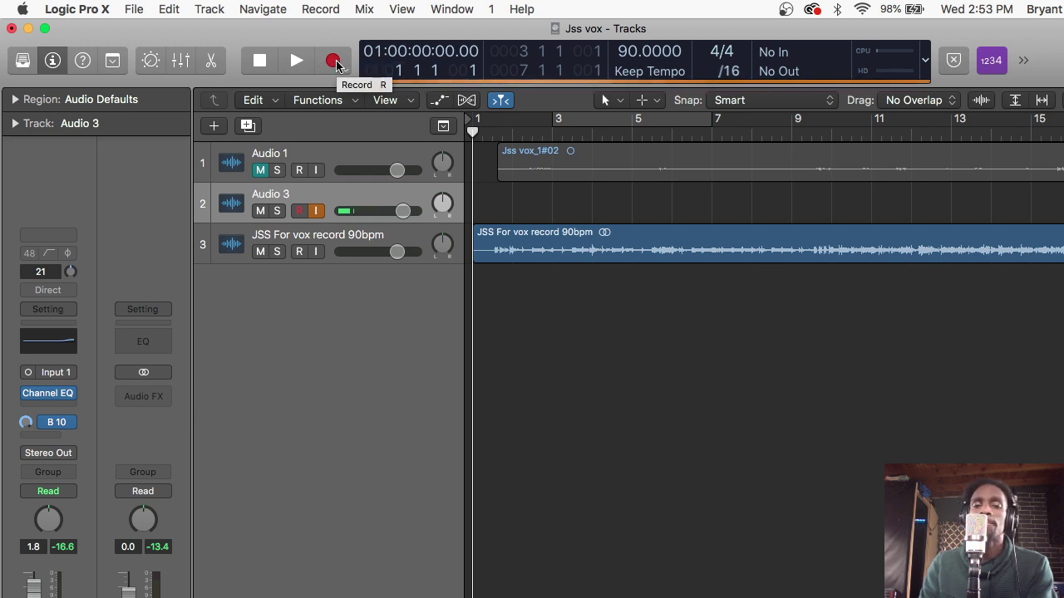
{"action": "key", "text": "r"}
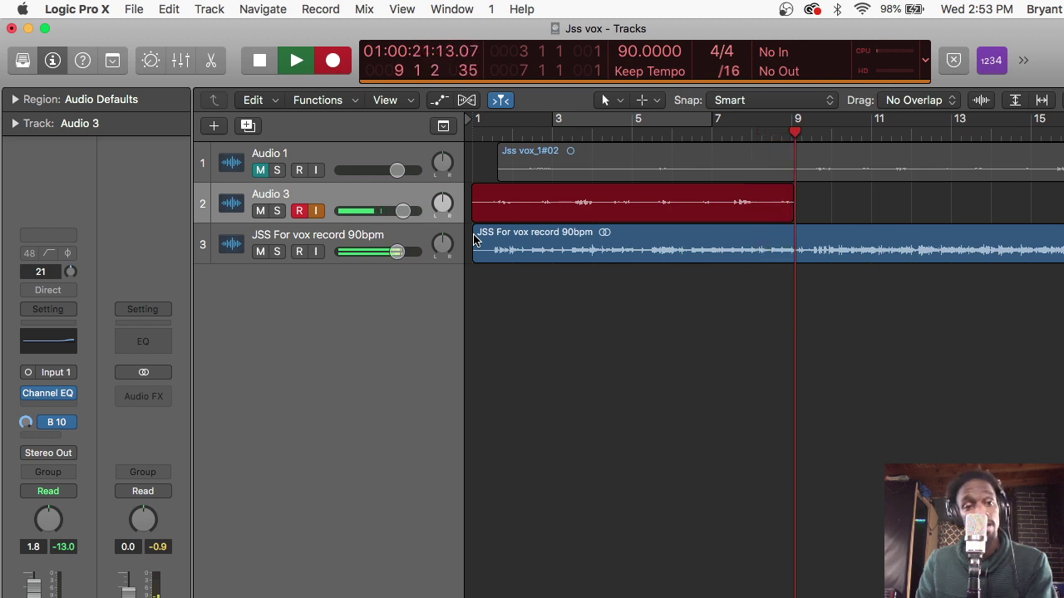
{"action": "key", "text": "space"}
Duplicate the Audio 3 track with its settings and turn off input monitoring on Audio 3
{"action": "key", "text": "super+d"}
{"action": "key", "text": "Return"}
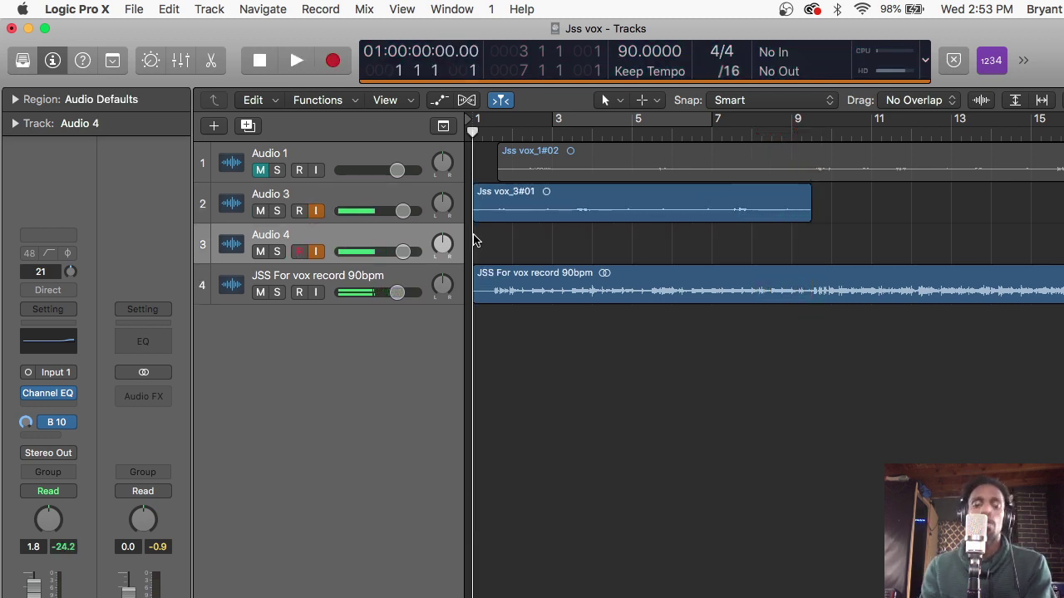
{"action": "left_click", "coordinate": [316, 212]}
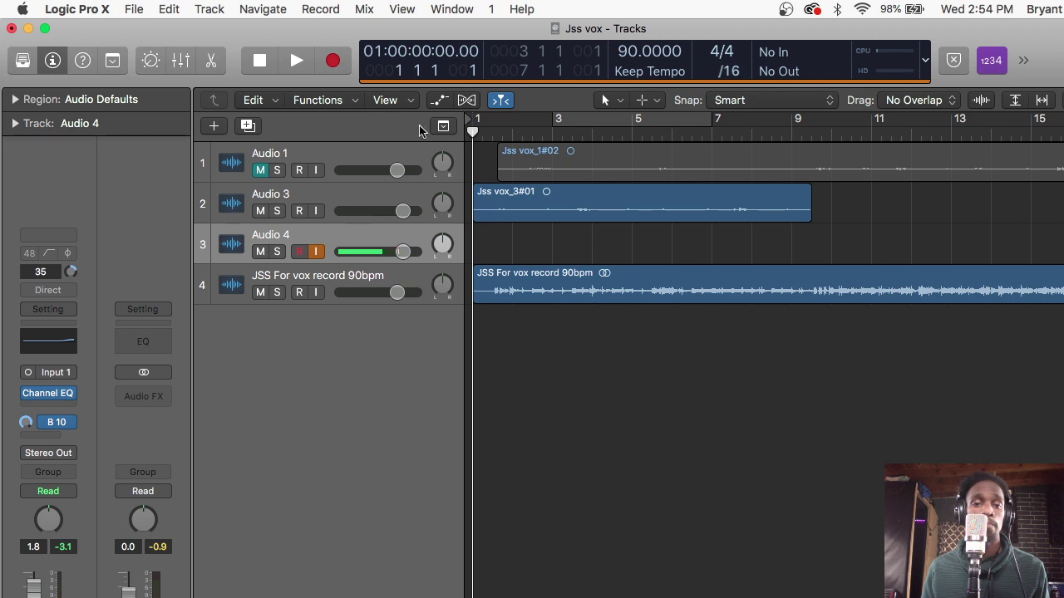
Play back the Audio 3 take with the backing track and return to the start
{"action": "left_click", "coordinate": [297, 60]}
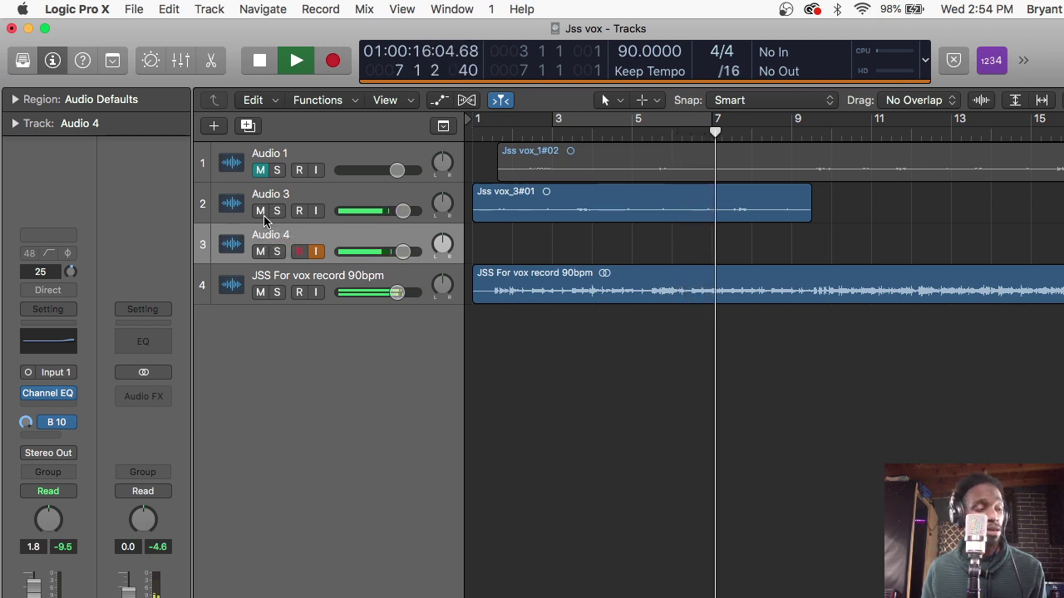
{"action": "key", "text": "space"}
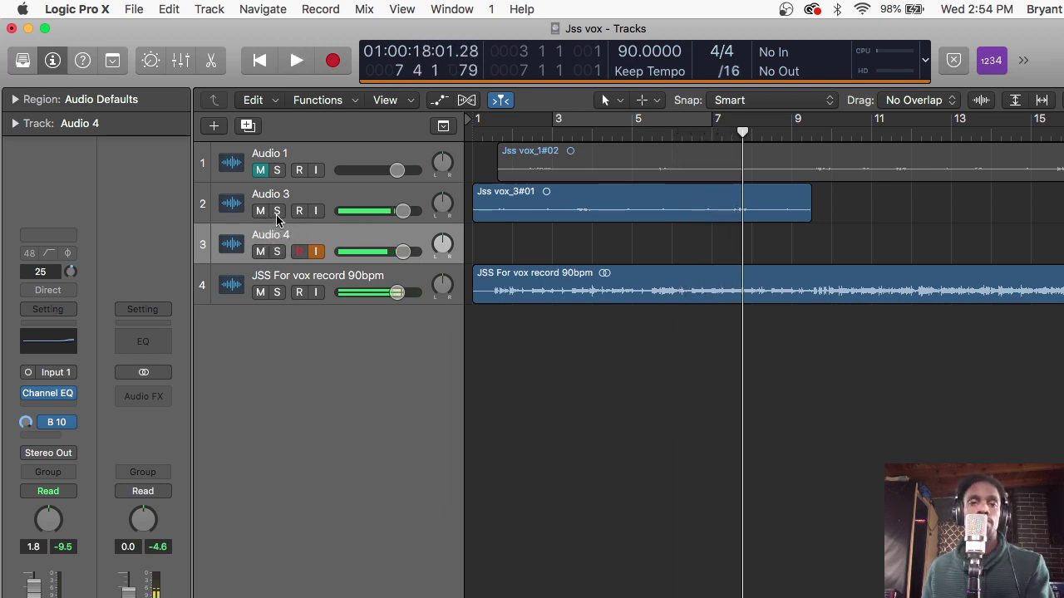
{"action": "key", "text": "Return"}
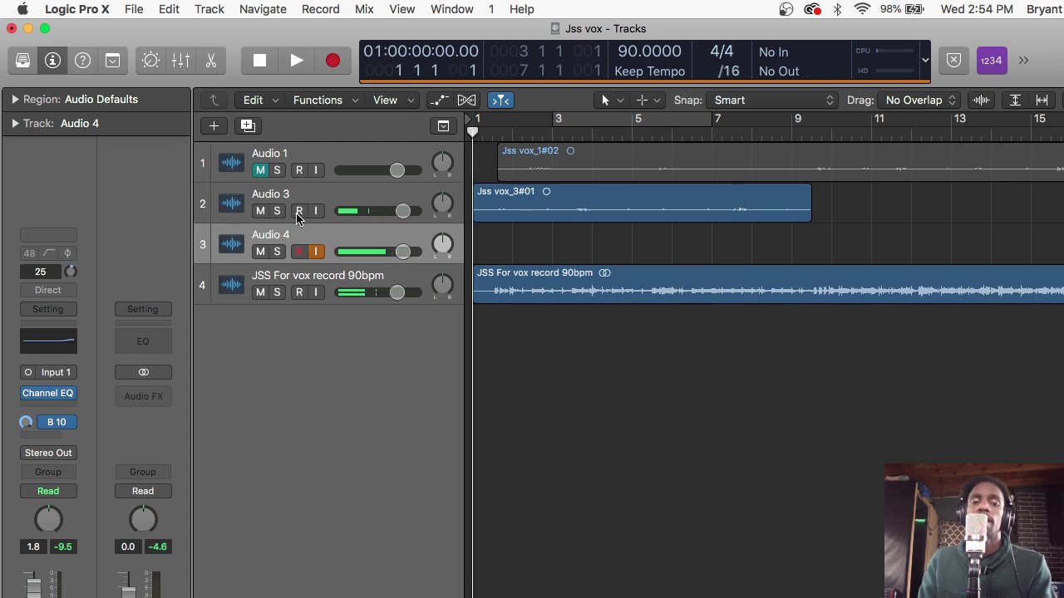
Mute Audio 3 and reset the volume of Audio 4 to 0 dB
{"action": "left_click", "coordinate": [260, 211]}
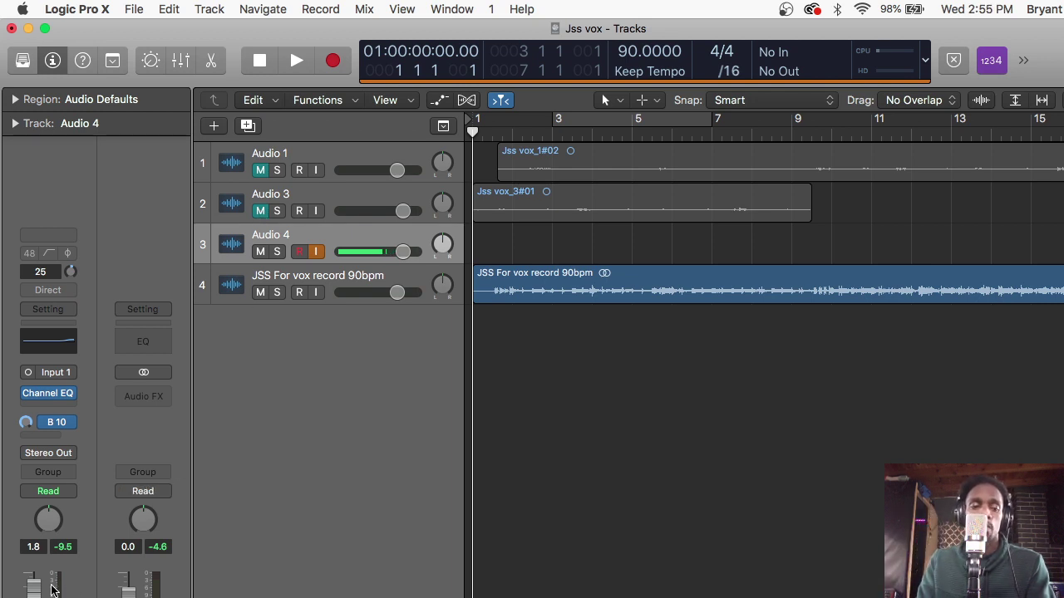
{"action": "left_click", "coordinate": [36, 593], "text": "alt"}
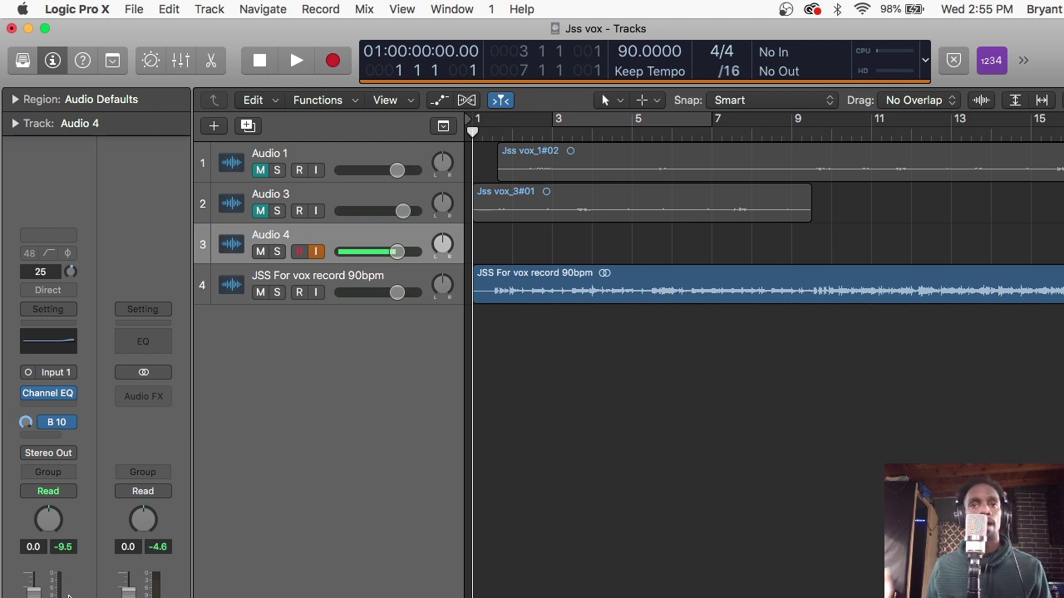
{"action": "key", "text": "r"}
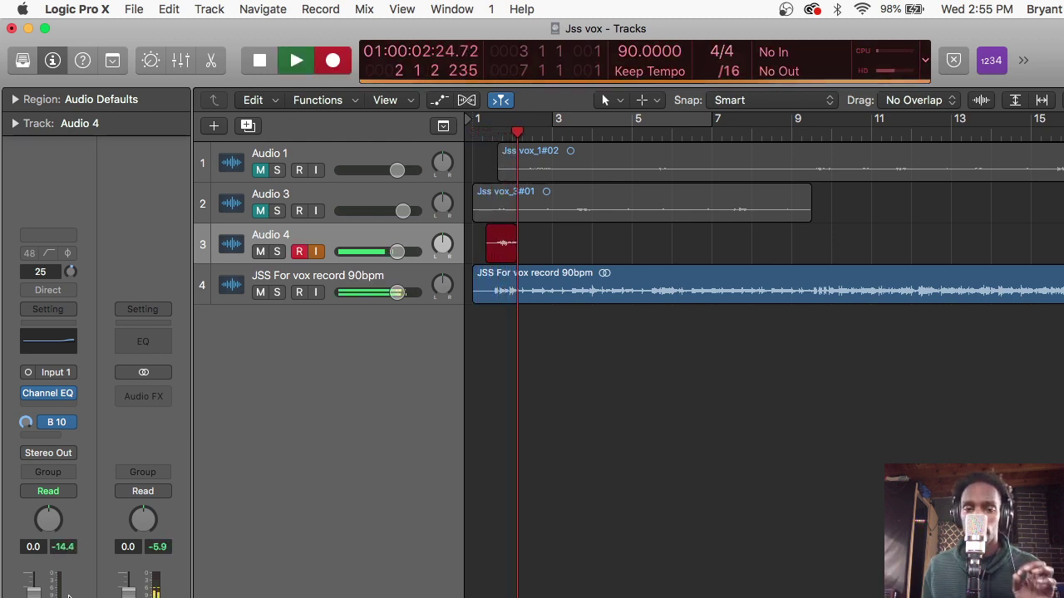
{"action": "key", "text": "super+period"}
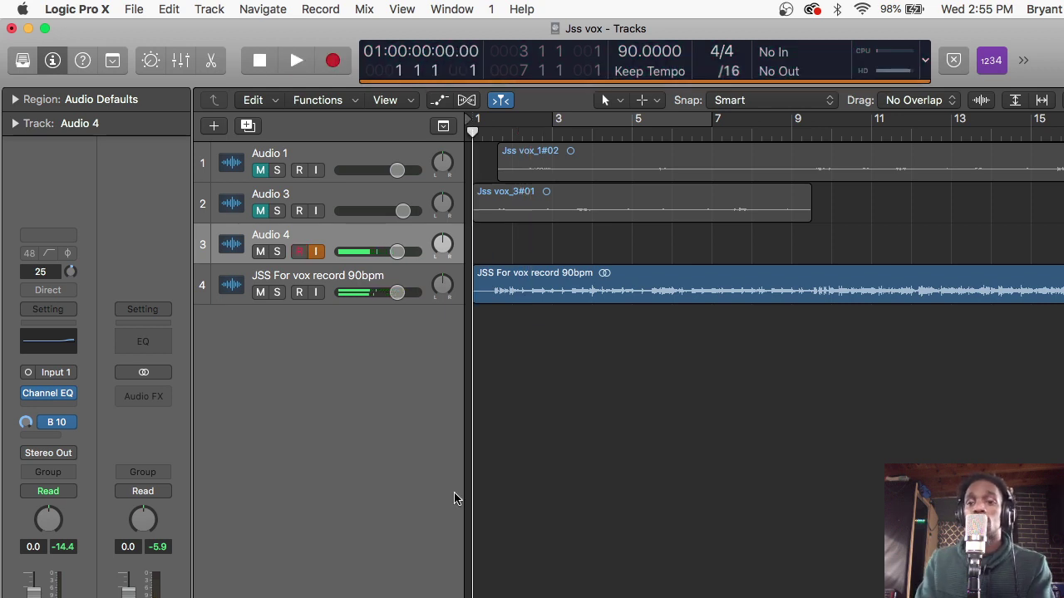
{"action": "left_click", "coordinate": [1028, 60]}
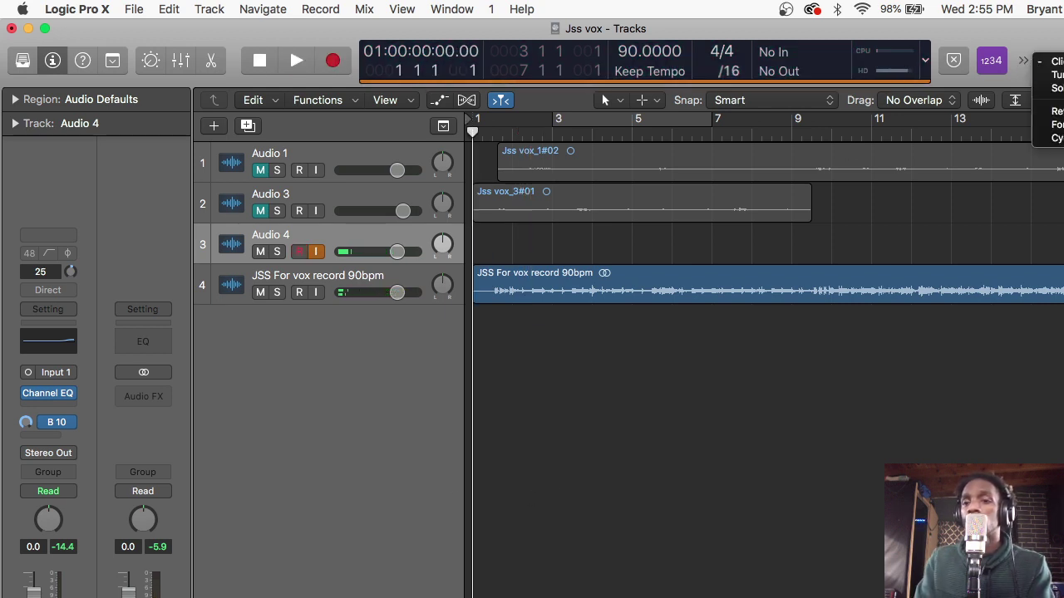
{"action": "left_click", "coordinate": [1024, 62]}
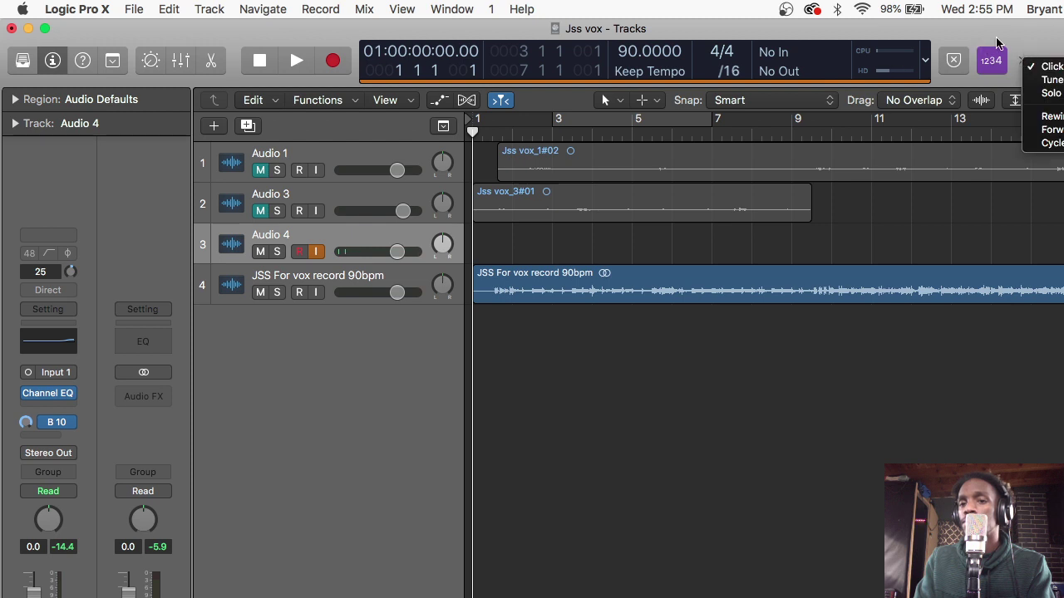
{"action": "left_click", "coordinate": [993, 43]}
{"action": "key", "text": "space"}
{"action": "key", "text": "space"}
{"action": "key", "text": "r"}
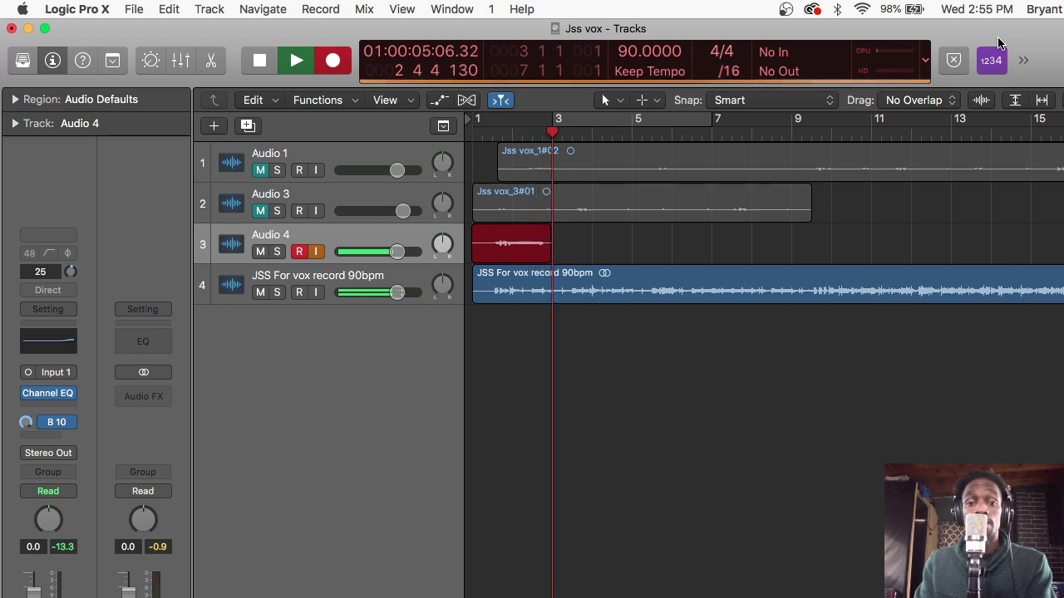
{"action": "key", "text": "super+period"}
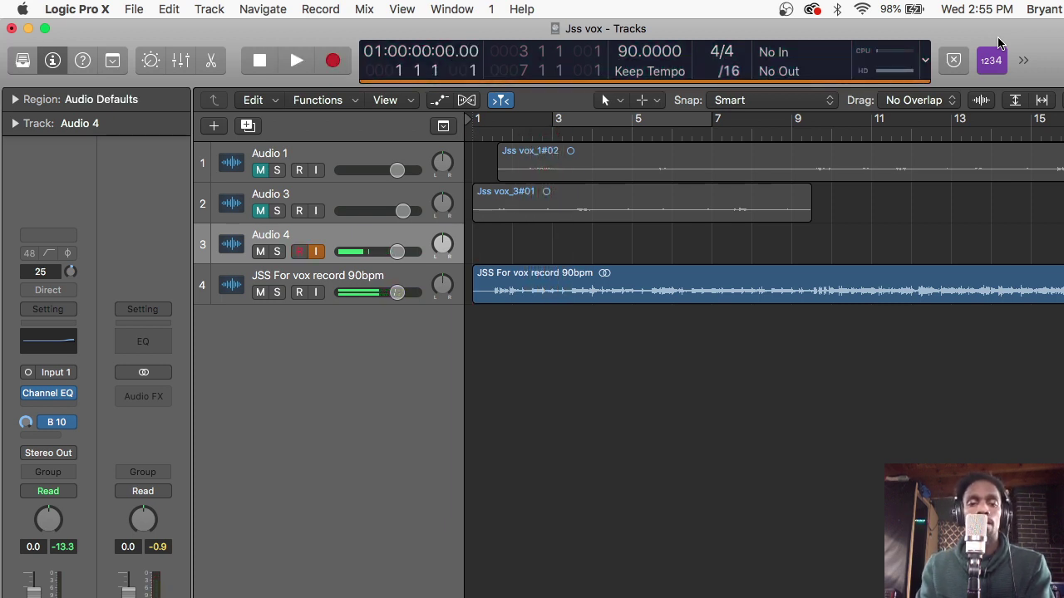
Record a vocal take on Audio 4, then duplicate the track with its settings and turn off input monitoring on Audio 4
{"action": "key", "text": "r"}
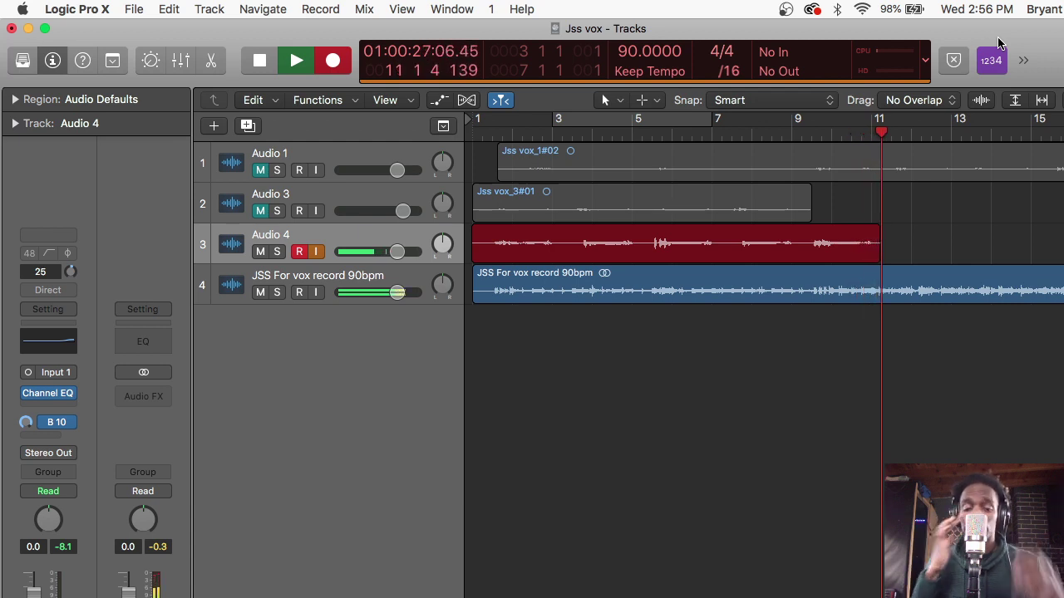
{"action": "key", "text": "space"}
{"action": "key", "text": "super+d"}
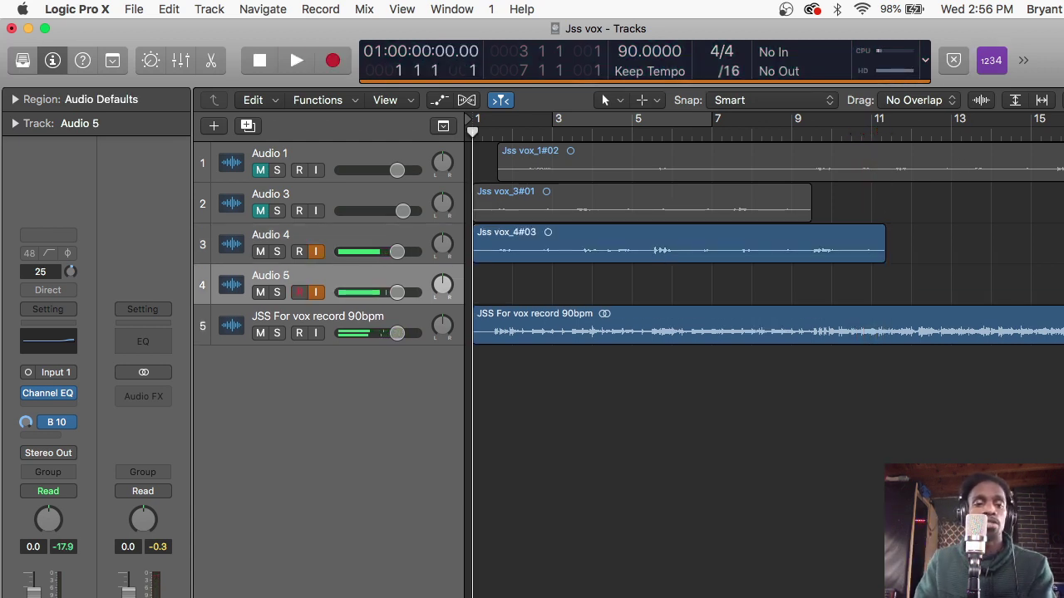
{"action": "left_click", "coordinate": [316, 251]}
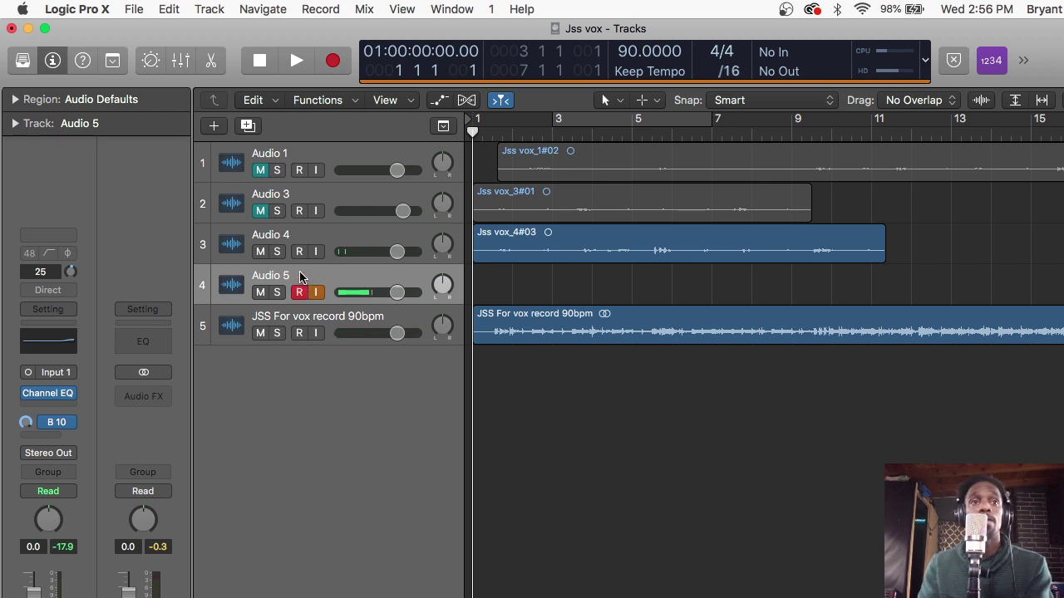
Record a vocal take on Audio 5, return to the start and duplicate the track with its settings
{"action": "key", "text": "r"}
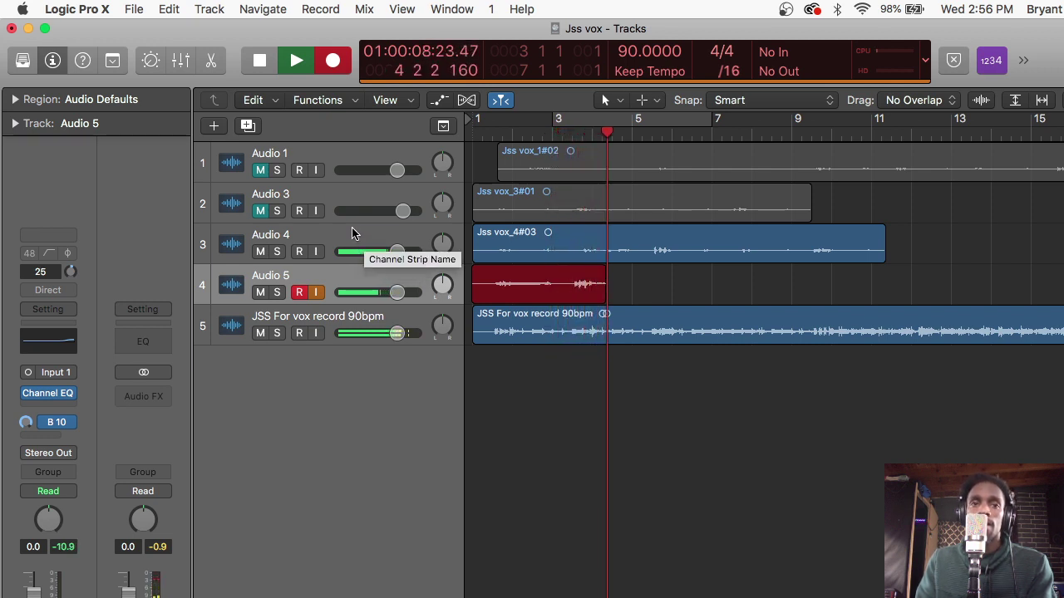
{"action": "left_click", "coordinate": [180, 63]}
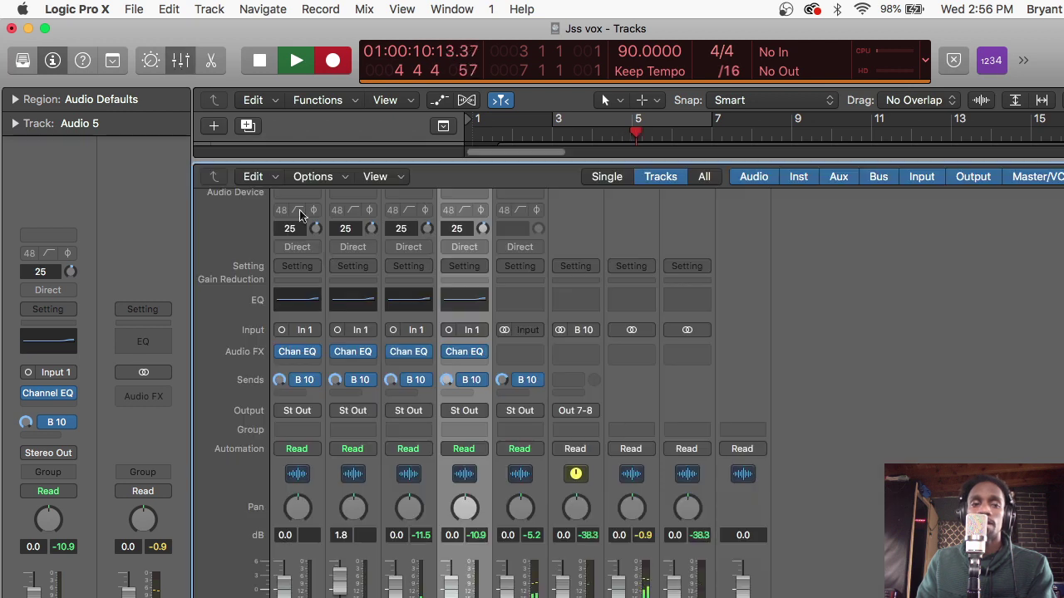
{"action": "left_click", "coordinate": [449, 382]}
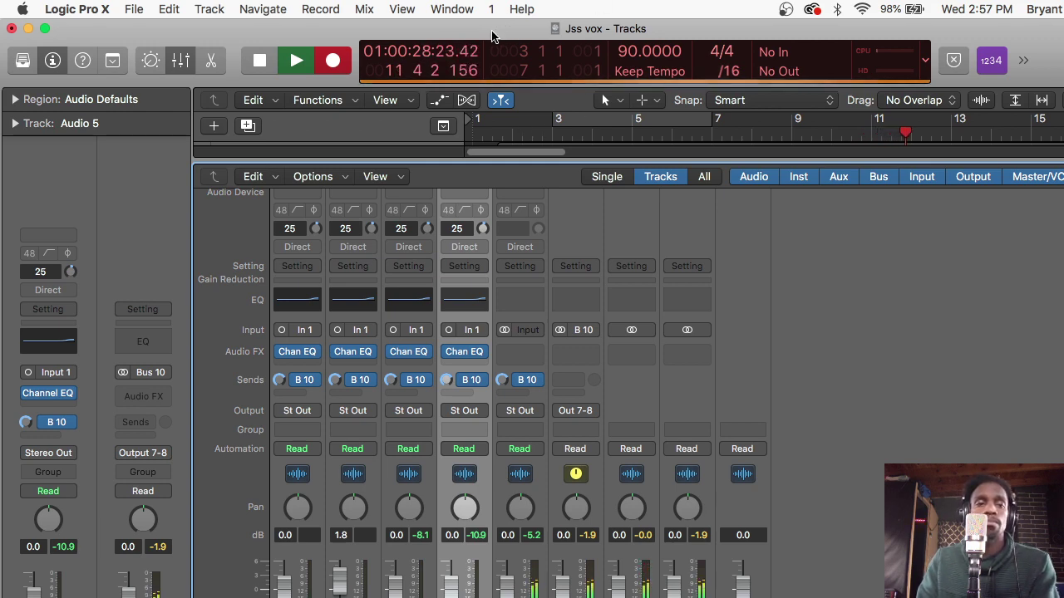
{"action": "key", "text": "space"}
{"action": "left_click", "coordinate": [181, 60]}
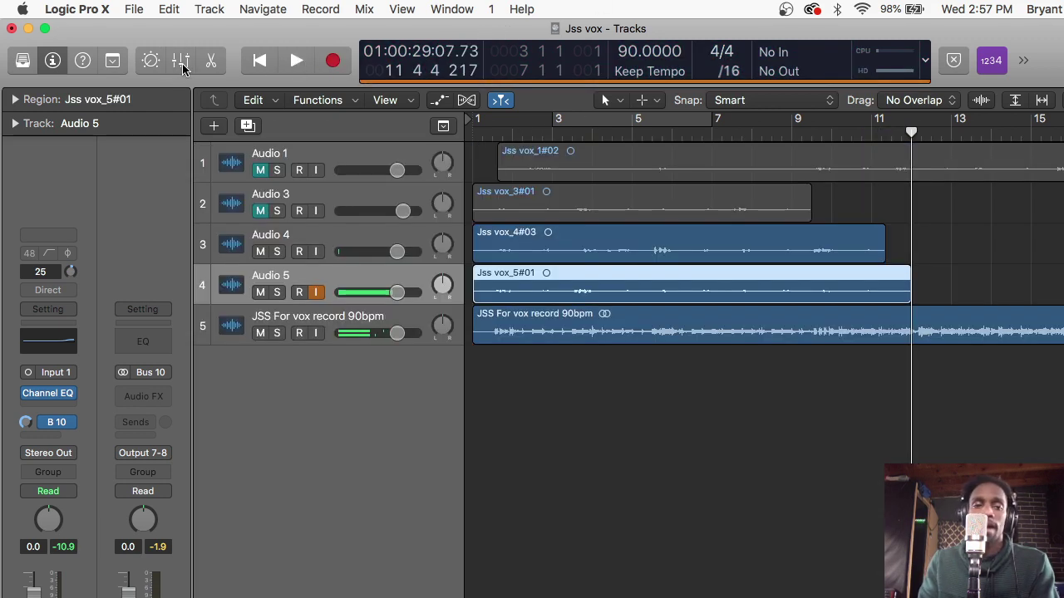
{"action": "key", "text": "Return"}
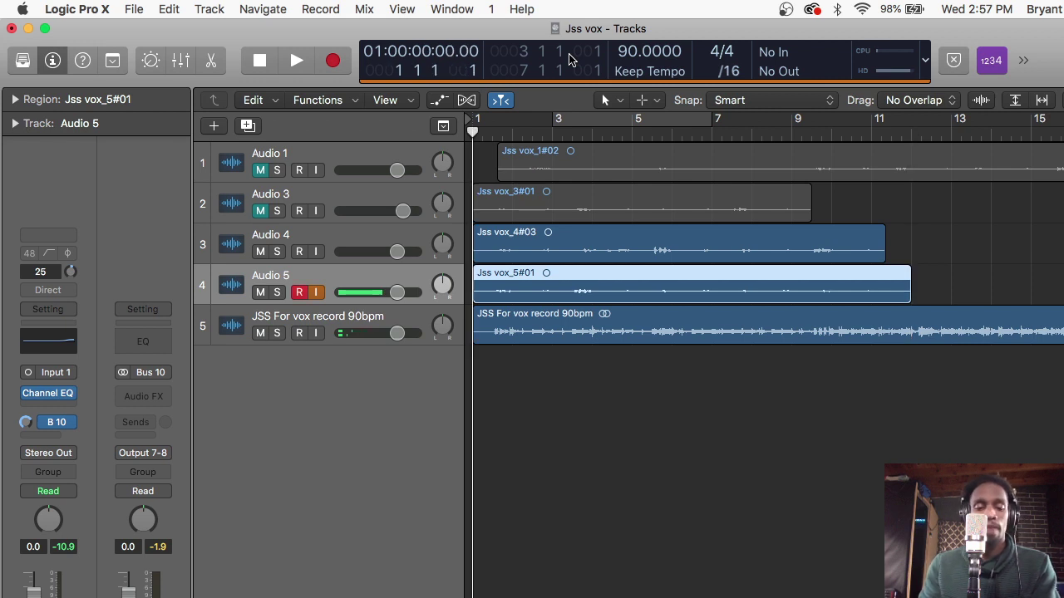
{"action": "key", "text": "super+d"}
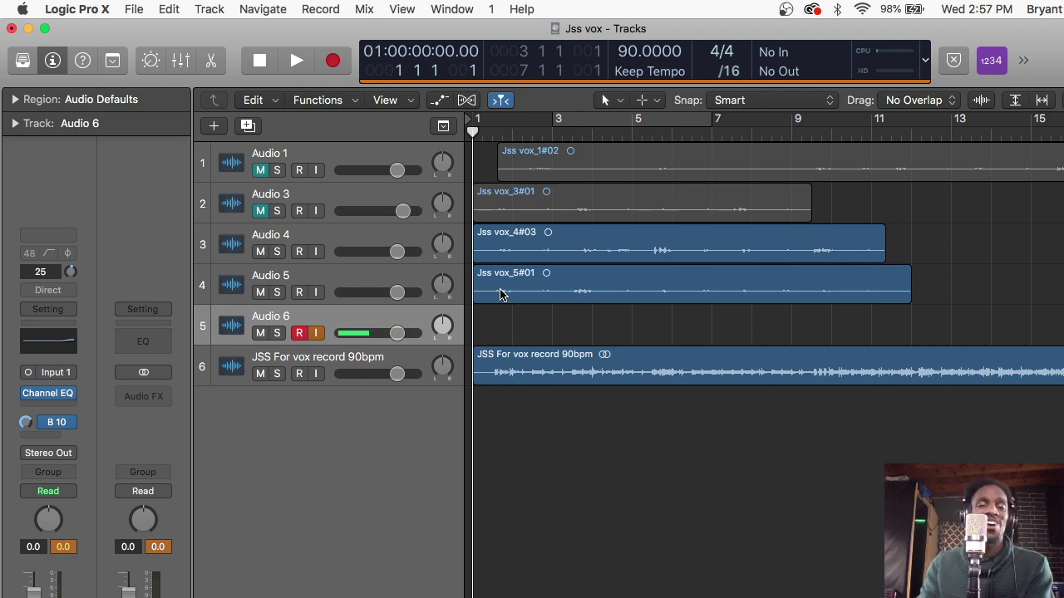
Trim the ends of the Audio 5 and Audio 4 regions to about bar 11 and reselect the Audio 6 track
{"action": "left_click_drag", "start_coordinate": [910, 292], "coordinate": [883, 291]}
{"action": "mouse_move", "coordinate": [880, 249]}
{"action": "left_mouse_down"}
{"action": "mouse_move", "coordinate": [869, 247]}
{"action": "mouse_move", "coordinate": [879, 250]}
{"action": "left_mouse_up"}
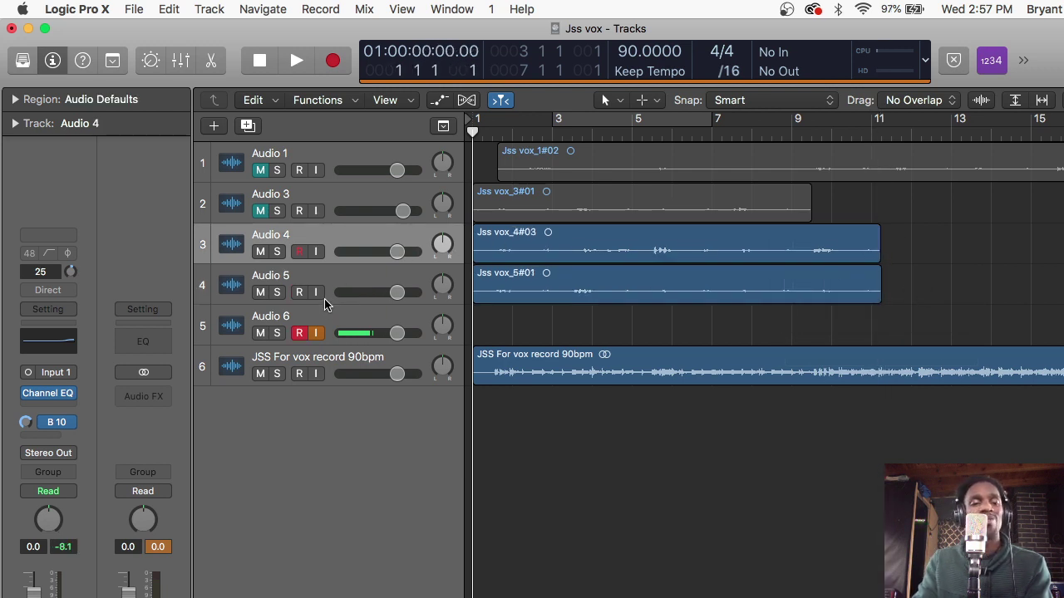
{"action": "left_click", "coordinate": [326, 322]}
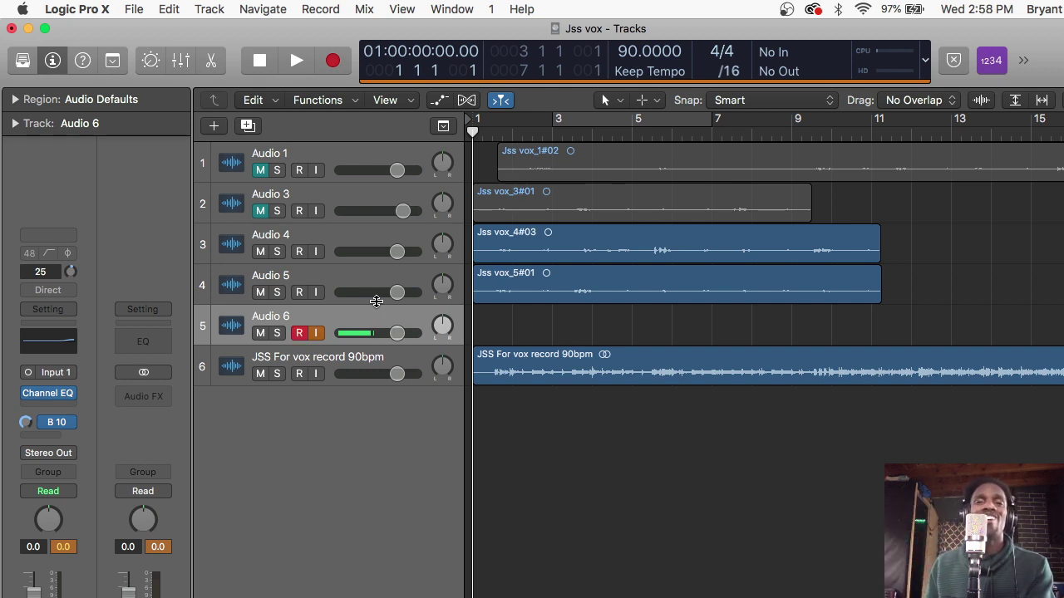
Record a vocal take on Audio 6, duplicate the track with its settings and turn off input monitoring on Audio 6
{"action": "key", "text": "r"}
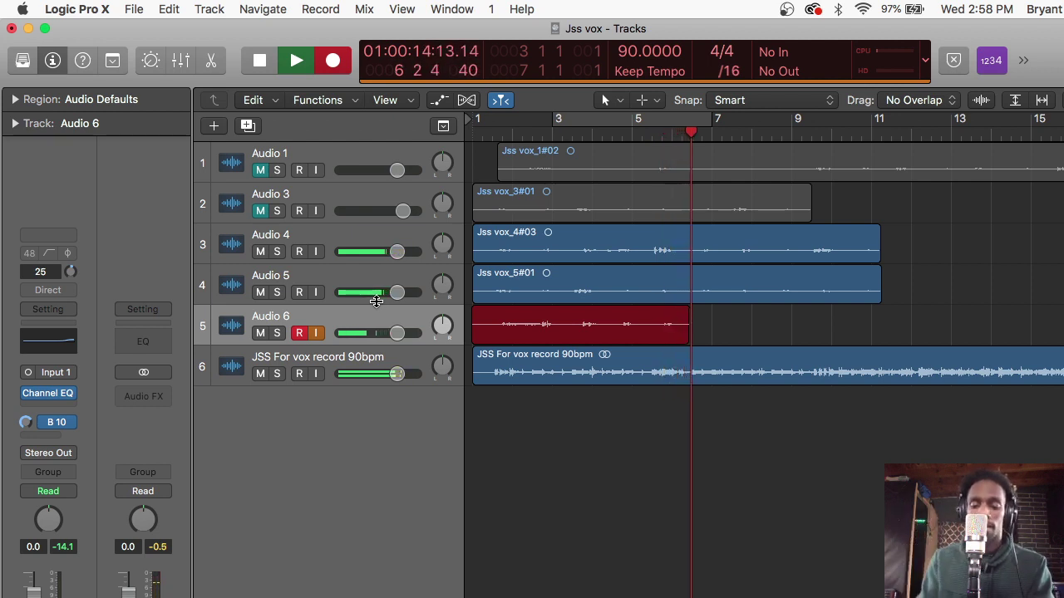
{"action": "key", "text": "super+period"}
{"action": "key", "text": "r"}
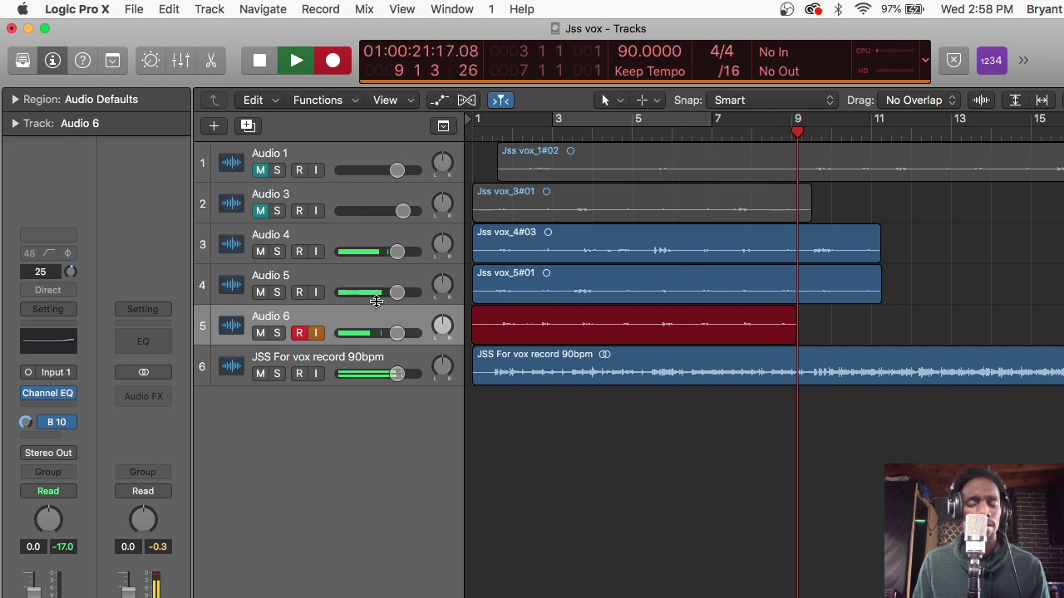
{"action": "key", "text": "space"}
{"action": "key", "text": "Return"}
{"action": "key", "text": "super+d"}
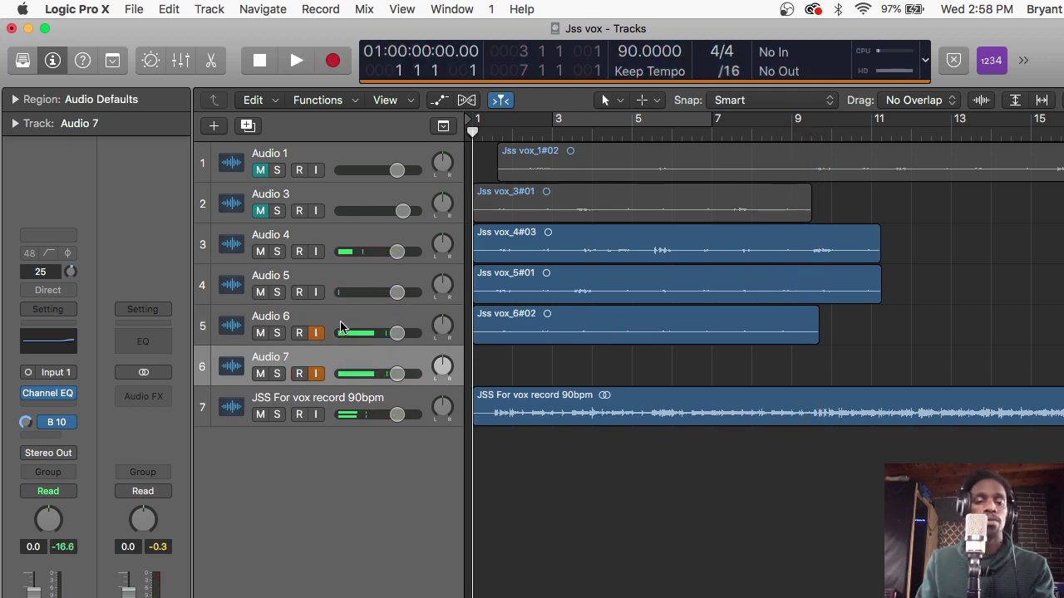
{"action": "left_click", "coordinate": [316, 333]}
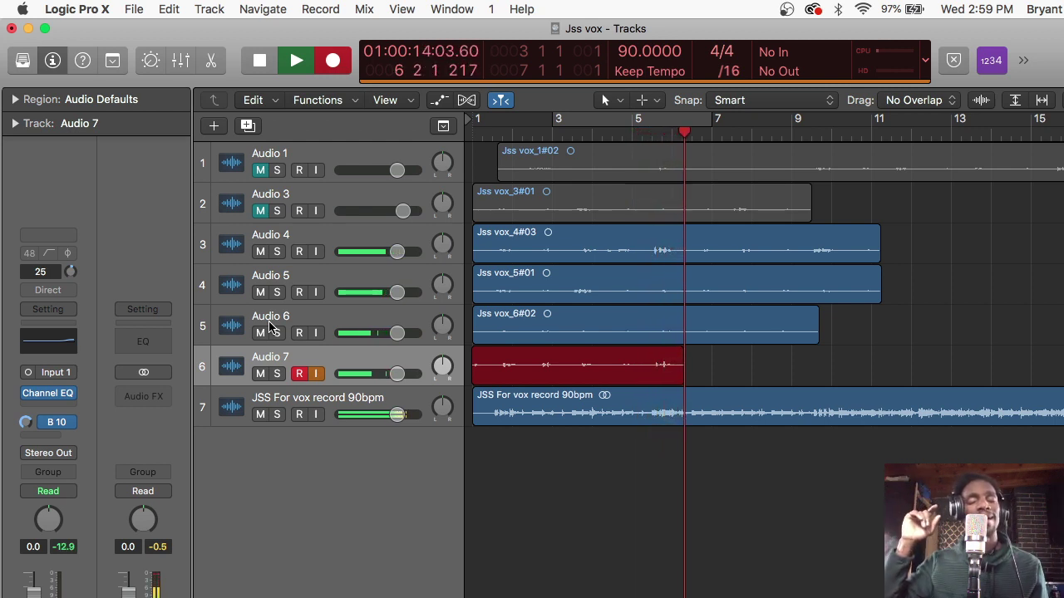
Discard the current Audio 7 recording, record a new vocal take there and duplicate the track with its settings
{"action": "key", "text": "space"}
{"action": "key", "text": "super+z"}
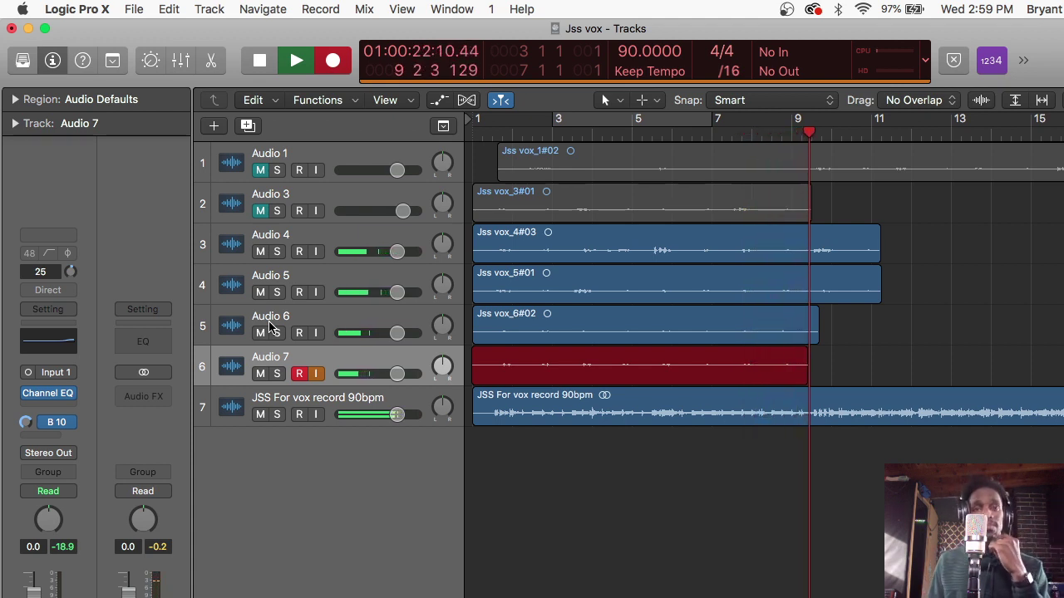
{"action": "key", "text": "space"}
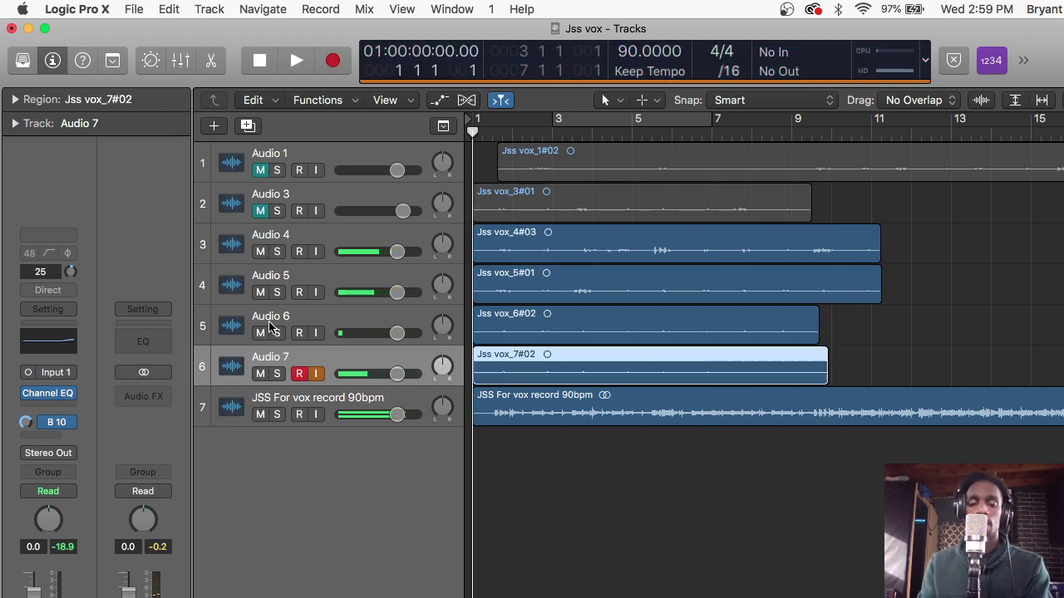
{"action": "key", "text": "super+d"}
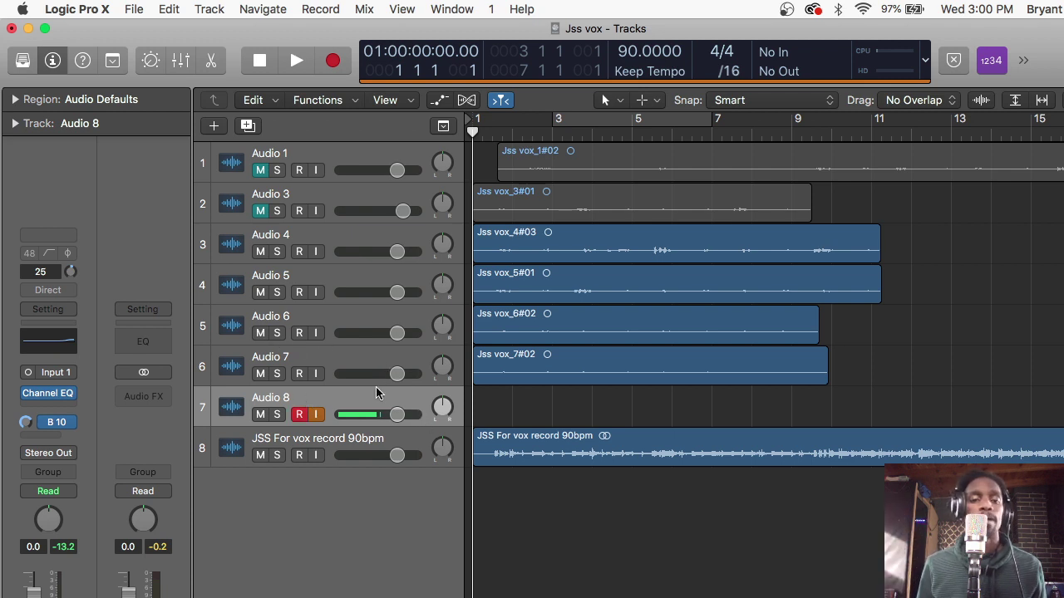
Pan Audio 7 partway right and Audio 6 partway left, and lower the volume of both tracks equally
{"action": "left_click", "coordinate": [443, 365]}
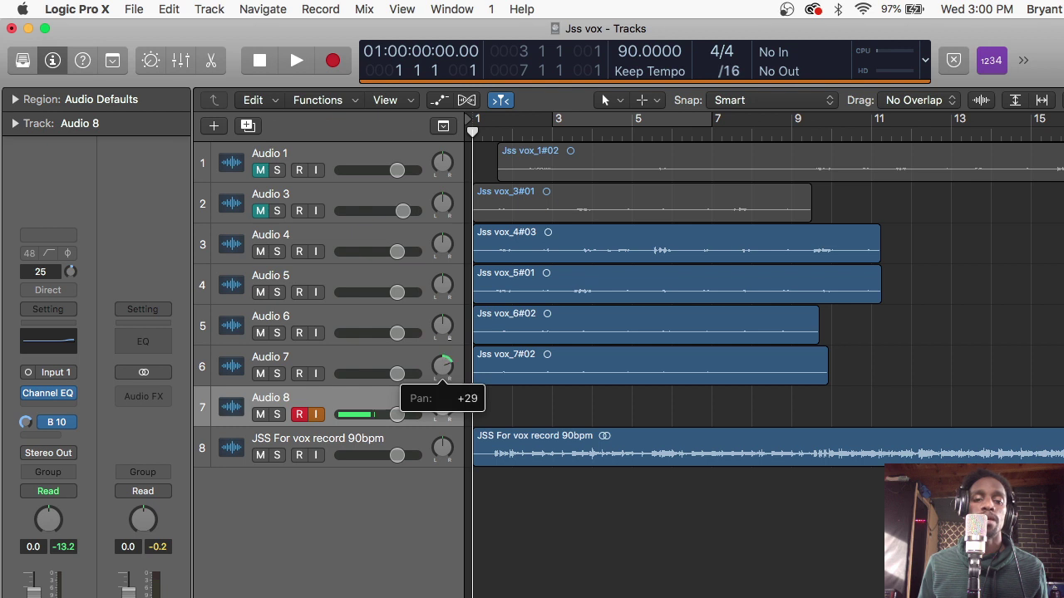
{"action": "left_click_drag", "start_coordinate": [443, 365], "coordinate": [443, 366]}
{"action": "left_click_drag", "start_coordinate": [443, 326], "coordinate": [443, 326]}
{"action": "left_click_drag", "start_coordinate": [399, 373], "coordinate": [375, 373]}
{"action": "left_click_drag", "start_coordinate": [398, 332], "coordinate": [375, 333]}
Pan Audio 5 far right and Audio 4 far left, and lower both volumes to match Audio 6 and Audio 7
{"action": "left_click_drag", "start_coordinate": [442, 285], "coordinate": [442, 285]}
{"action": "left_click_drag", "start_coordinate": [442, 244], "coordinate": [442, 239]}
{"action": "left_click_drag", "start_coordinate": [400, 304], "coordinate": [374, 292]}
{"action": "left_click_drag", "start_coordinate": [396, 251], "coordinate": [374, 251]}
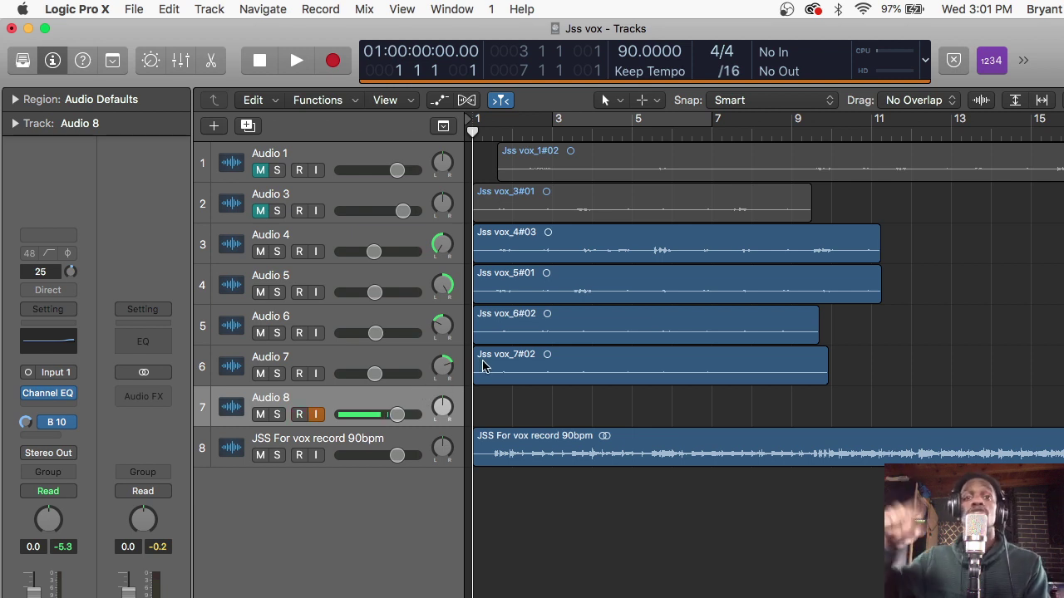
Play back the panned vocal takes with the backing track and return to the start
{"action": "key", "text": "space"}
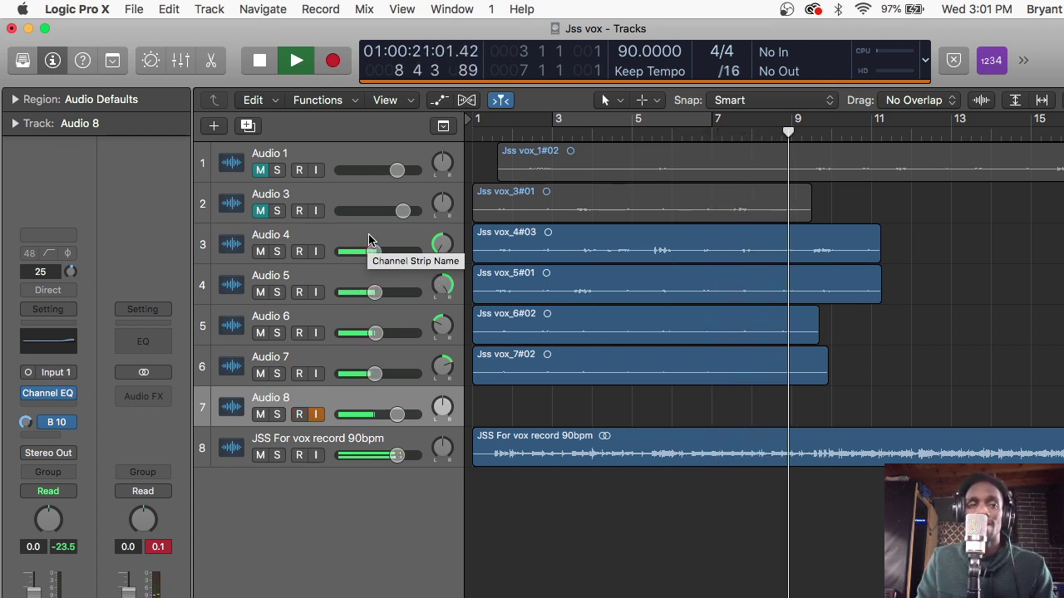
{"action": "key", "text": "space"}
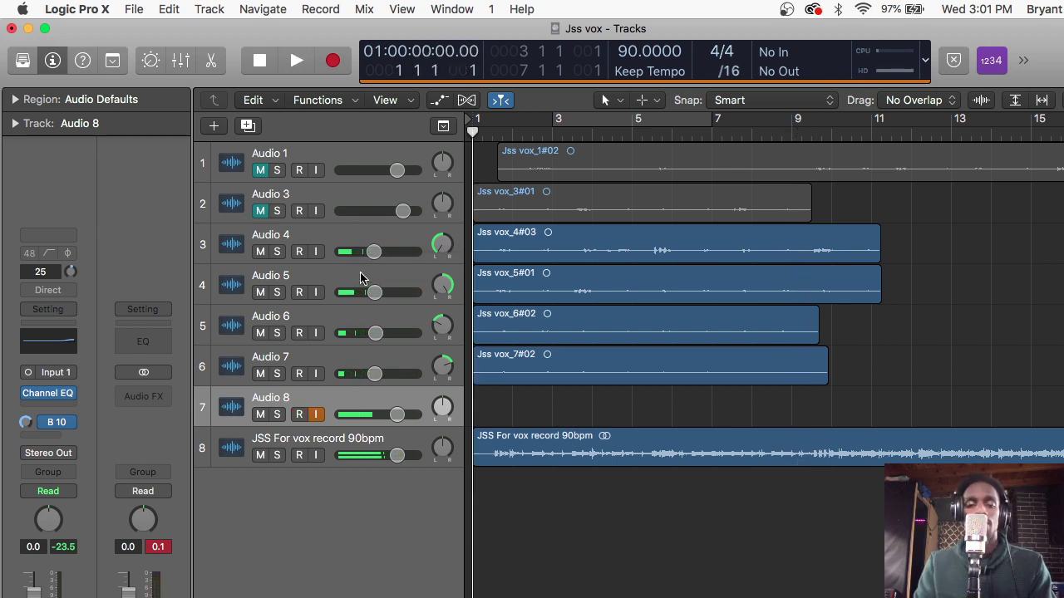
{"action": "key", "text": "space"}
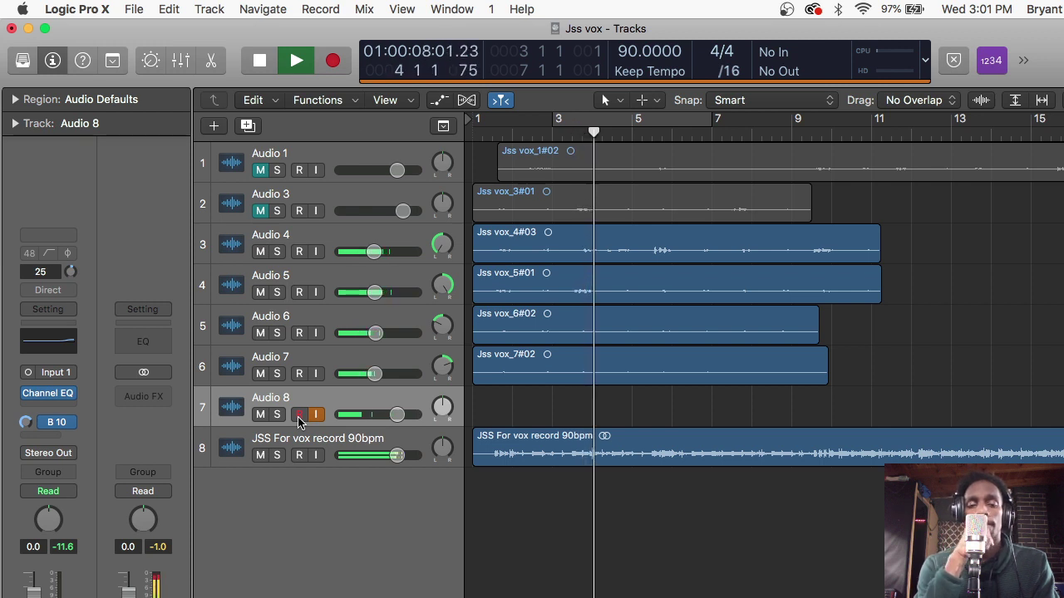
{"action": "key", "text": "space"}
{"action": "key", "text": "Return"}
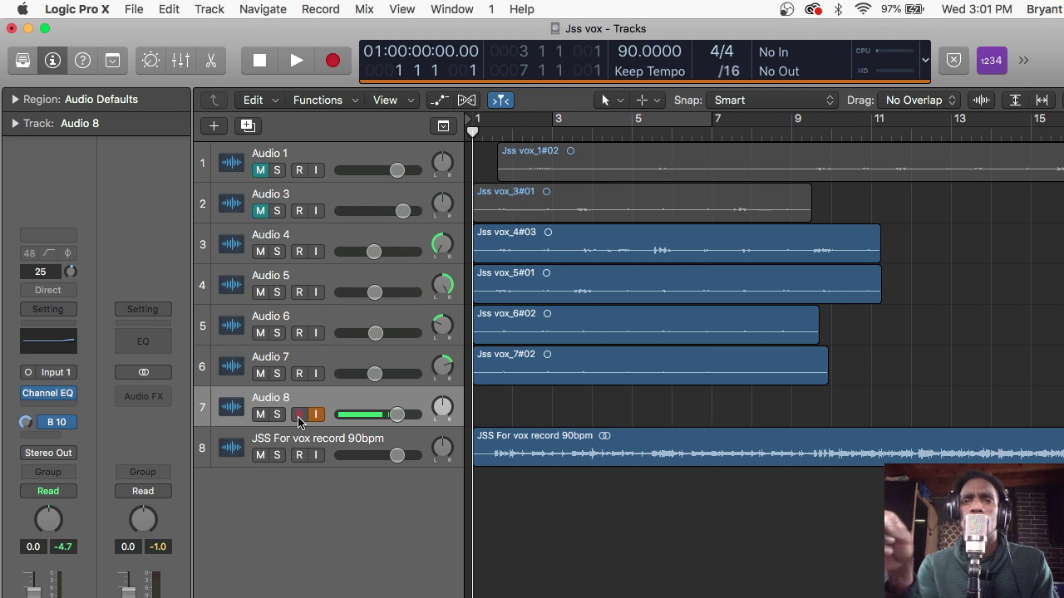
{"action": "key", "text": "r"}
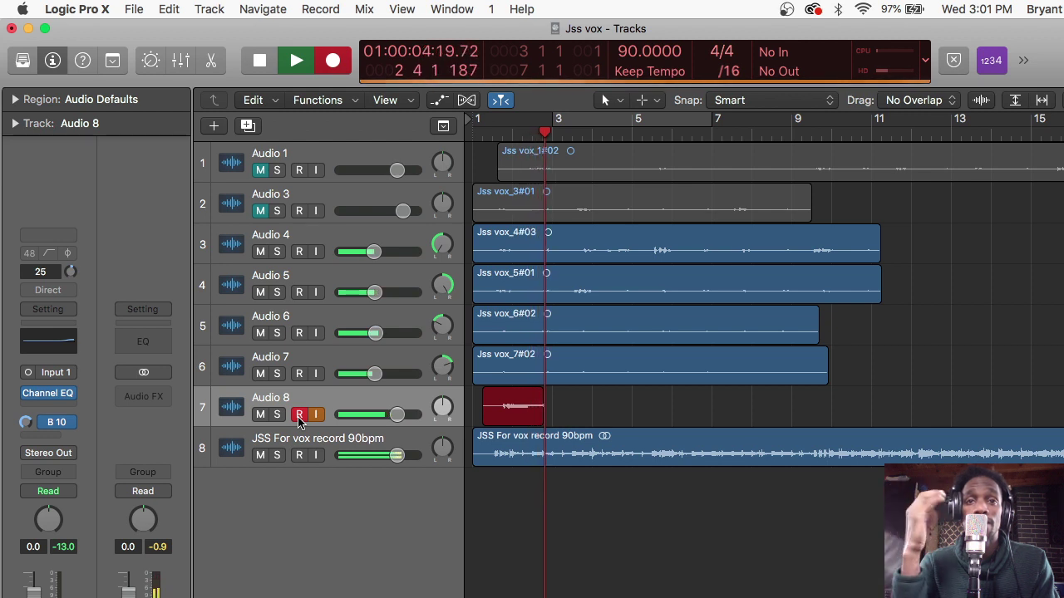
{"action": "key", "text": "space"}
{"action": "key", "text": "Delete"}
{"action": "key", "text": "Return"}
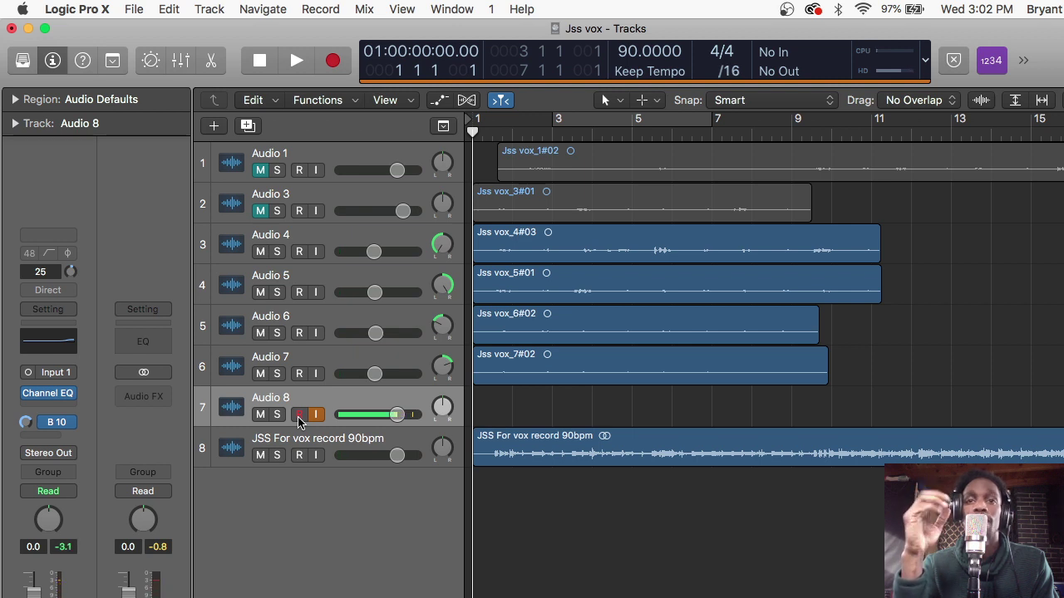
{"action": "key", "text": "r"}
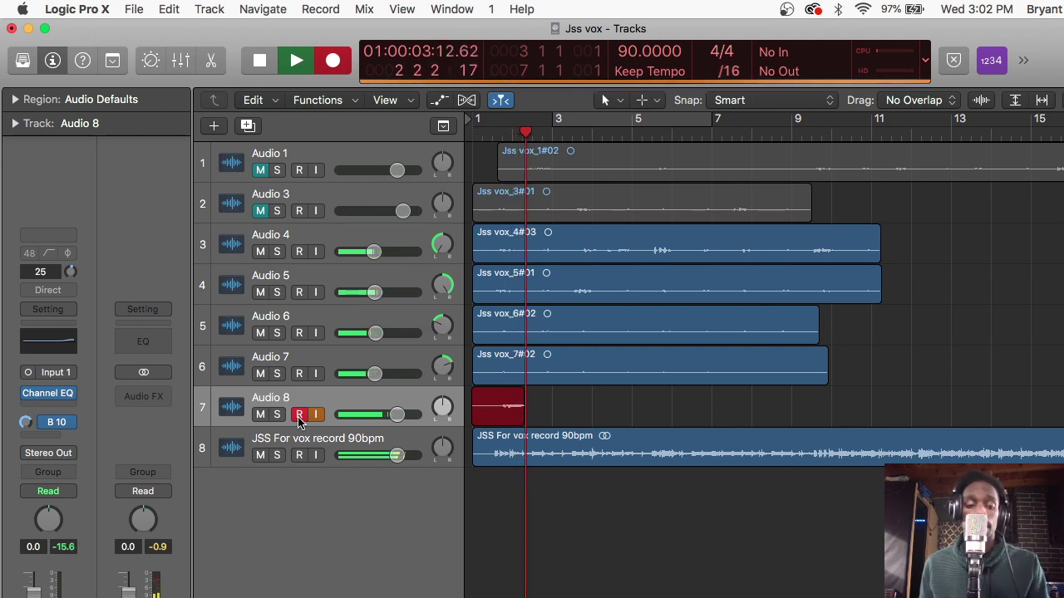
{"action": "key", "text": "space"}
{"action": "key", "text": "Delete"}
{"action": "key", "text": "Return"}
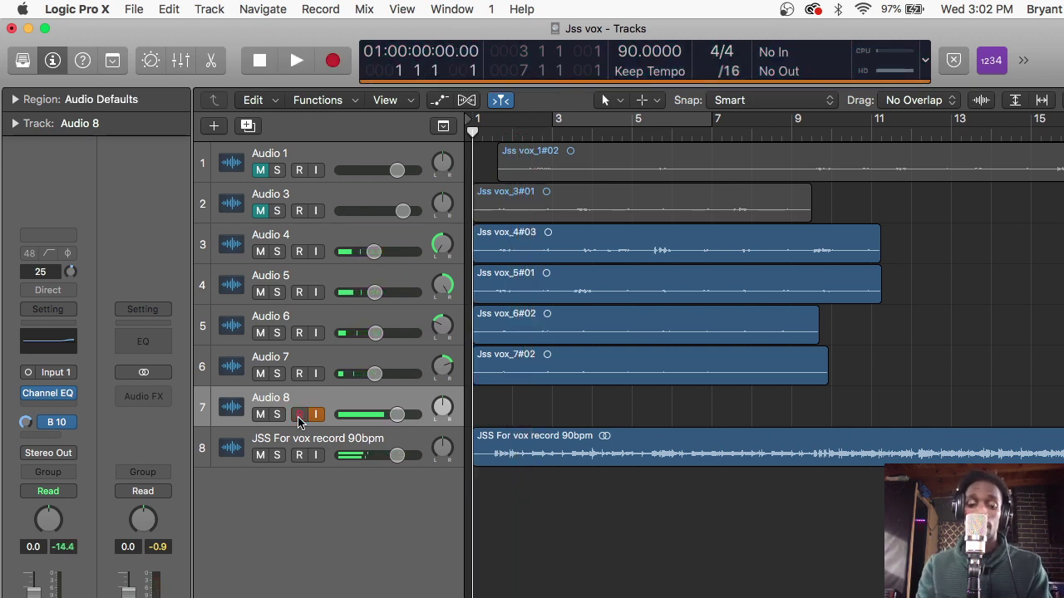
Record a vocal take on Audio 8, duplicate the track with its settings and turn off input monitoring on Audio 8
{"action": "left_click", "coordinate": [300, 415]}
{"action": "key", "text": "r"}
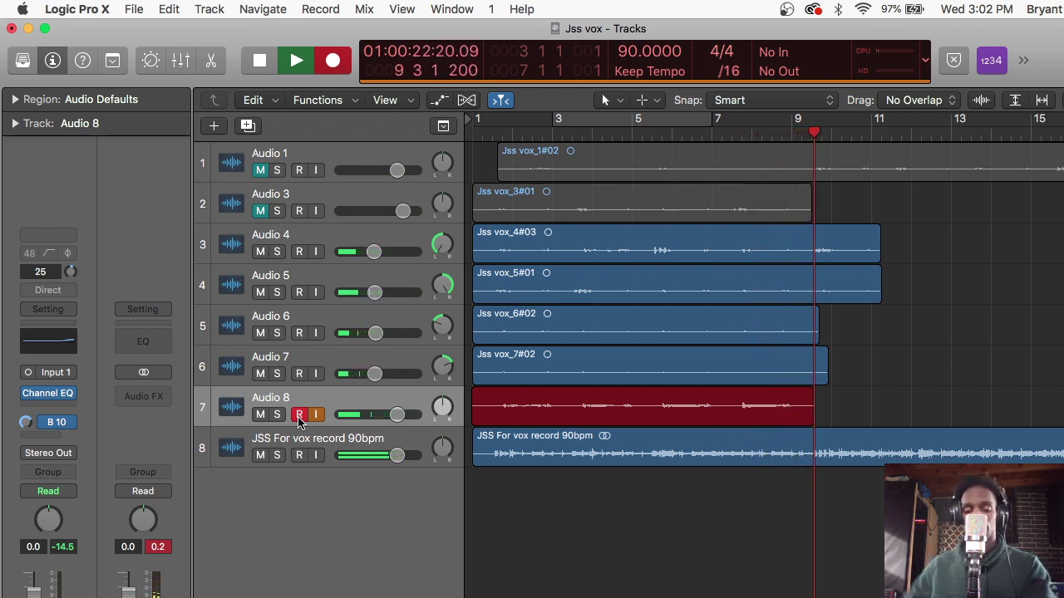
{"action": "key", "text": "space"}
{"action": "key", "text": "super+d"}
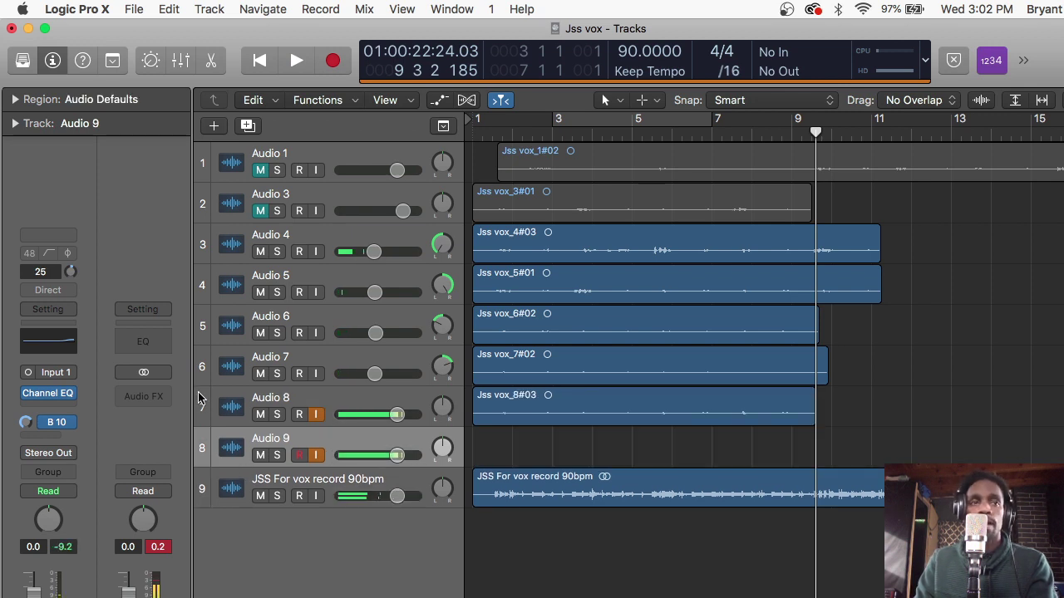
{"action": "left_click", "coordinate": [316, 414]}
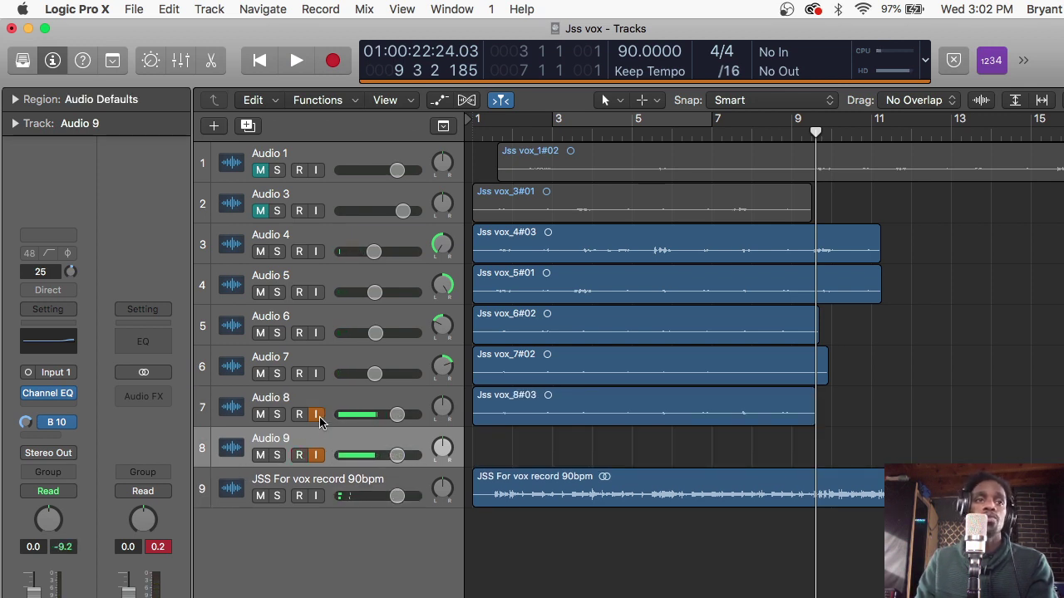
Record a vocal take on Audio 9 from the start of the project
{"action": "key", "text": "Return"}
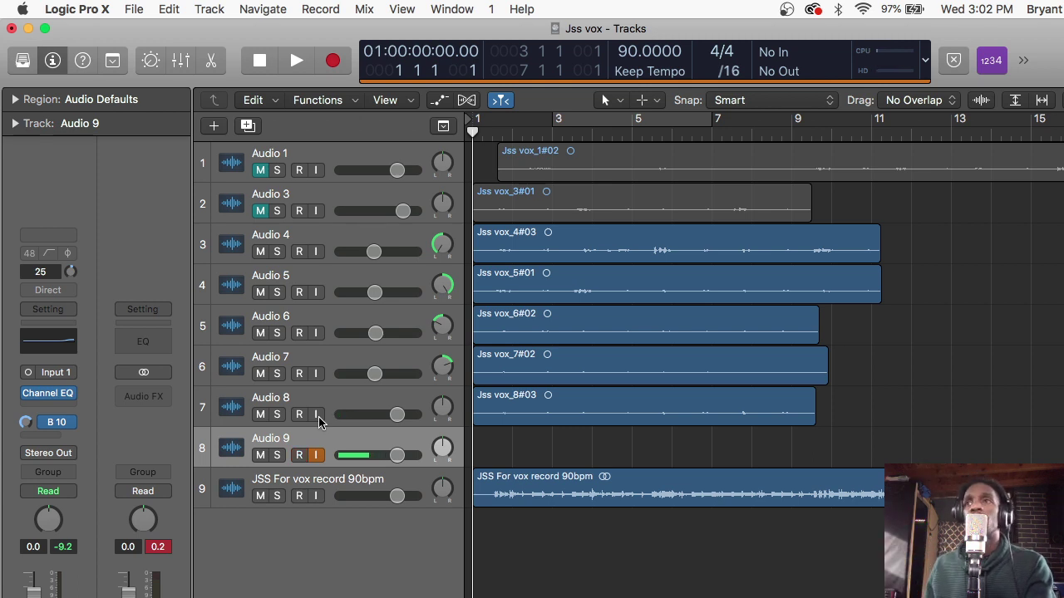
{"action": "key", "text": "r"}
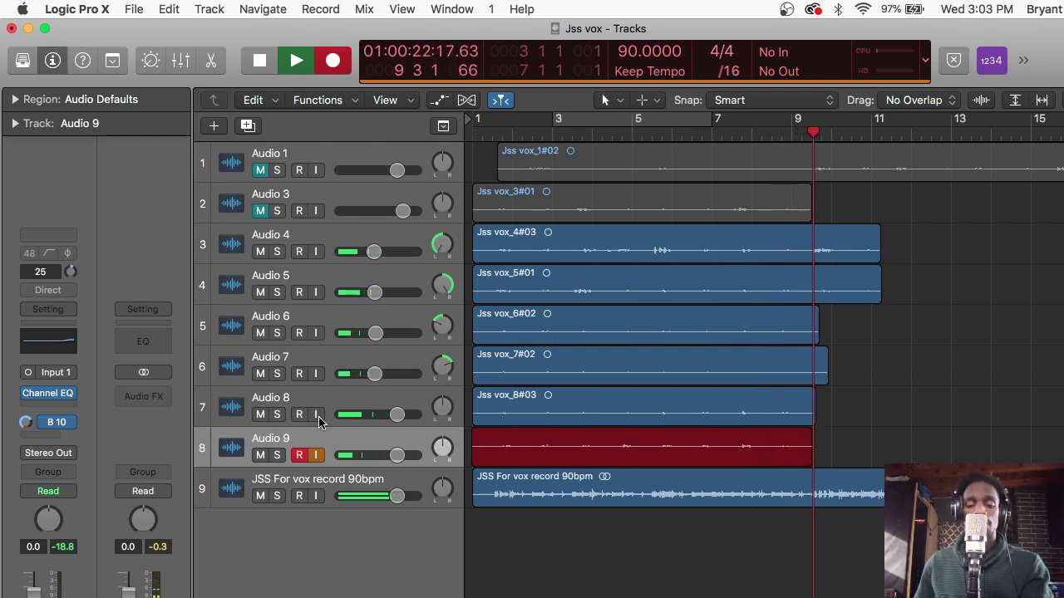
{"action": "key", "text": "space"}
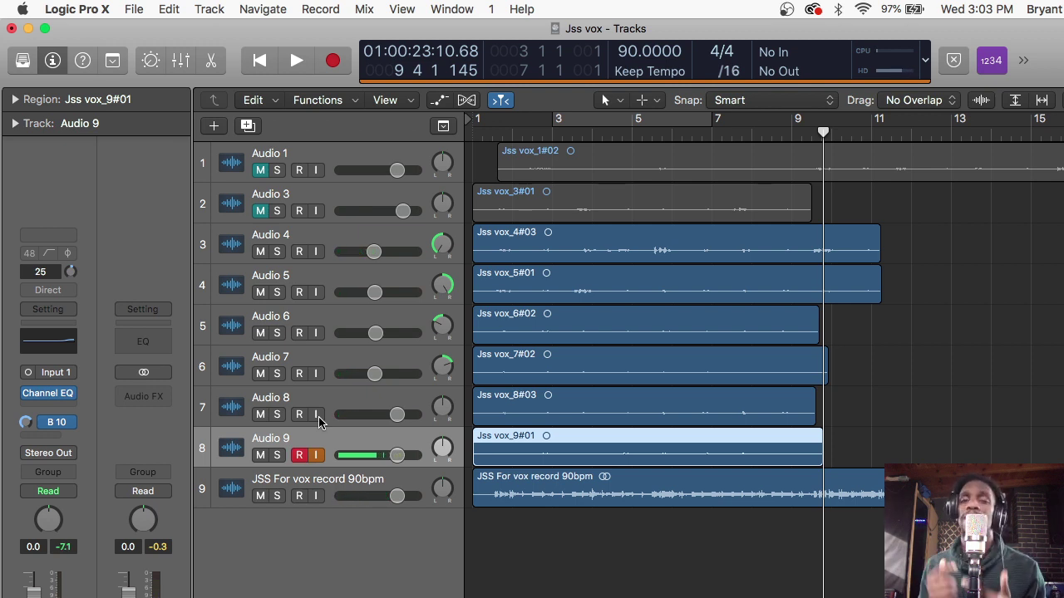
{"action": "key", "text": "ctrl+alt+r"}
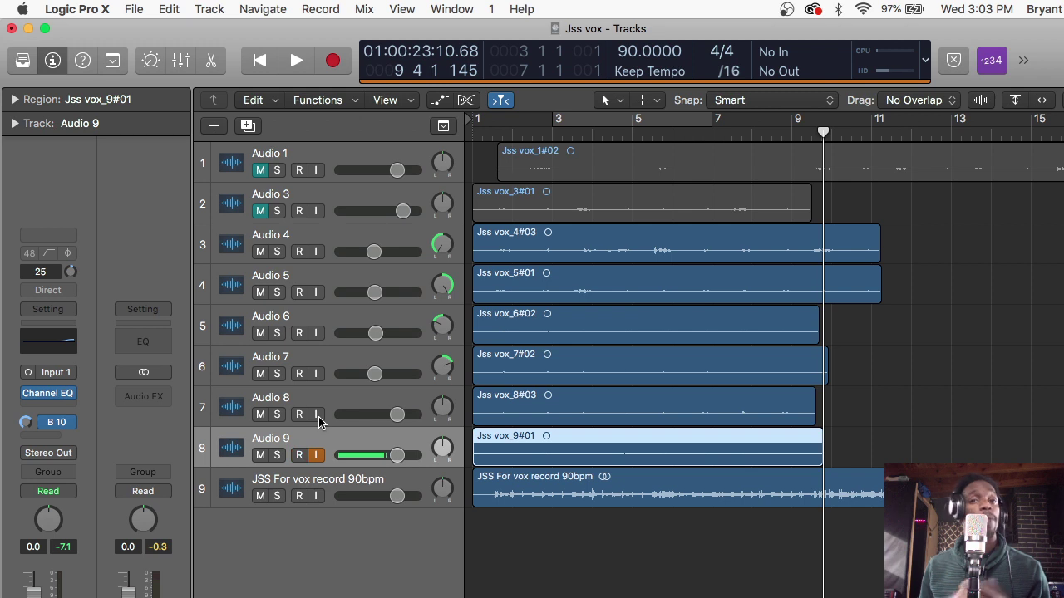
{"action": "key", "text": "ctrl+alt+r"}
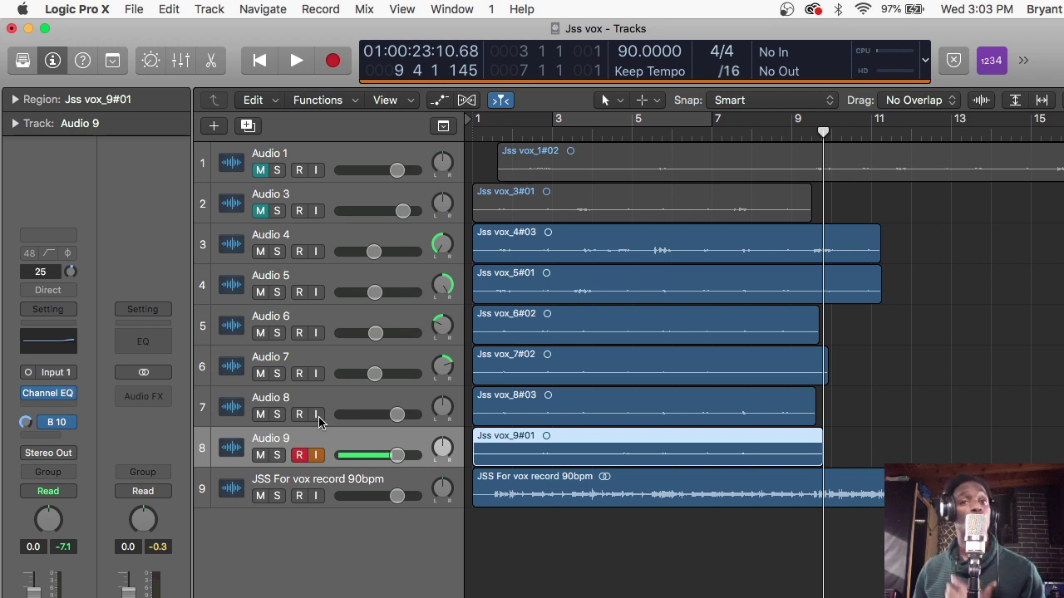
{"action": "key", "text": "ctrl+alt+r"}
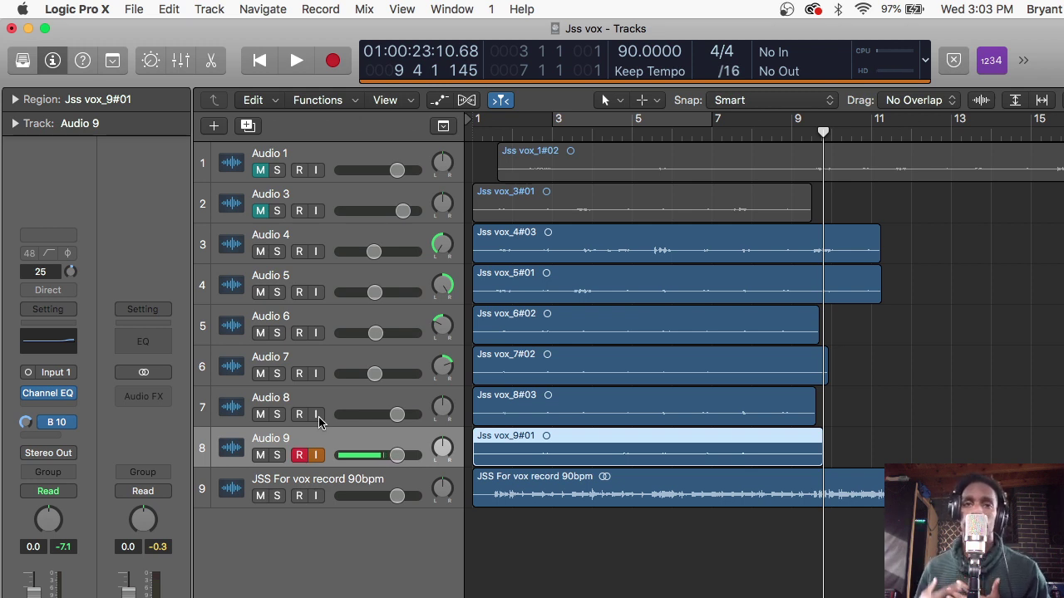
{"action": "key", "text": "ctrl+alt+r"}
{"action": "key", "text": "ctrl+alt+r"}
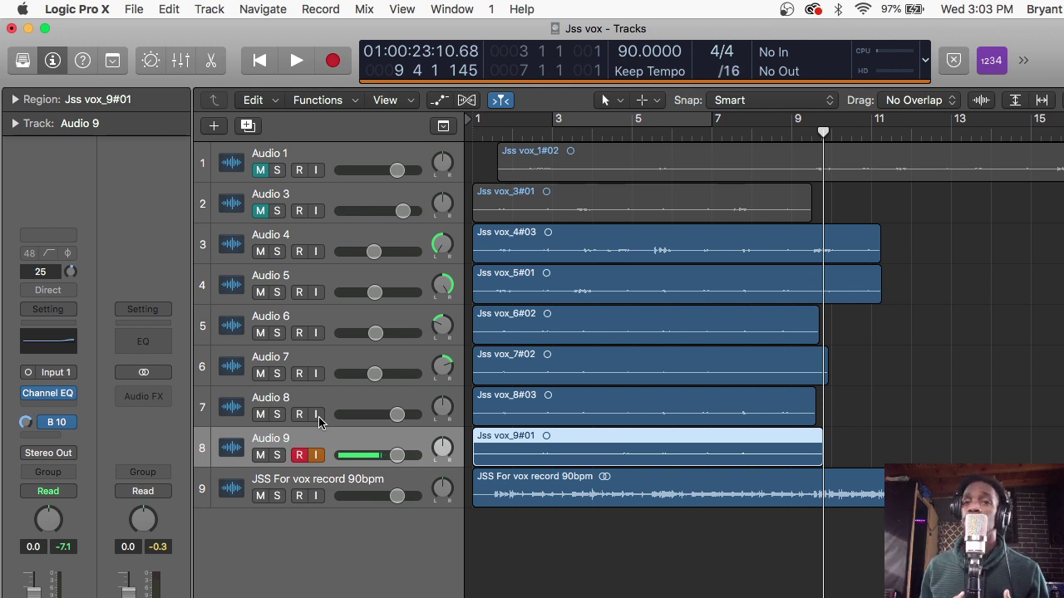
{"action": "key", "text": "ctrl+alt+r"}
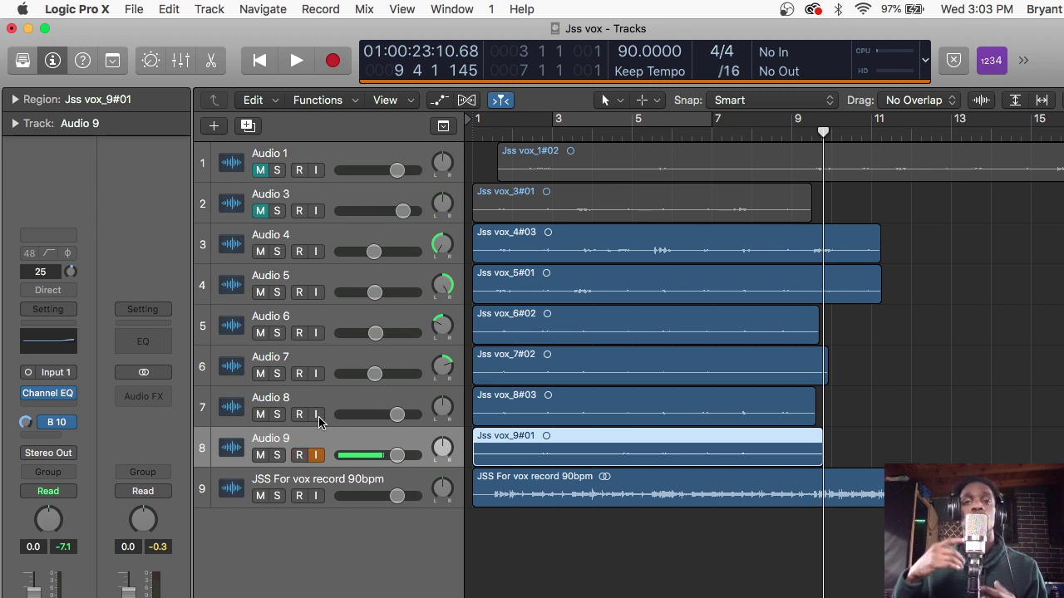
{"action": "key", "text": "ctrl+alt+r"}
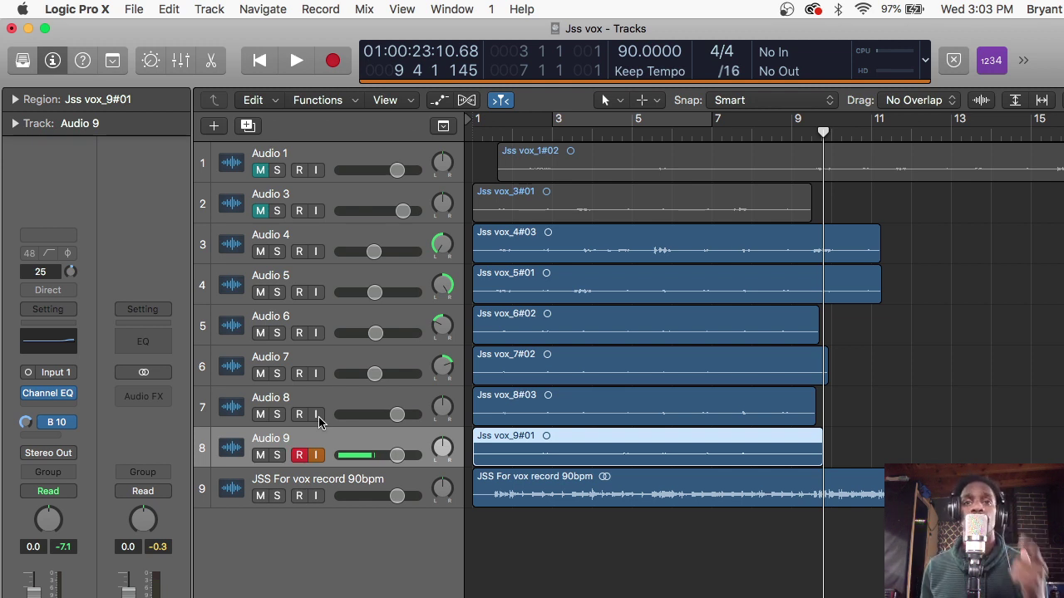
{"action": "key", "text": "ctrl+alt+r"}
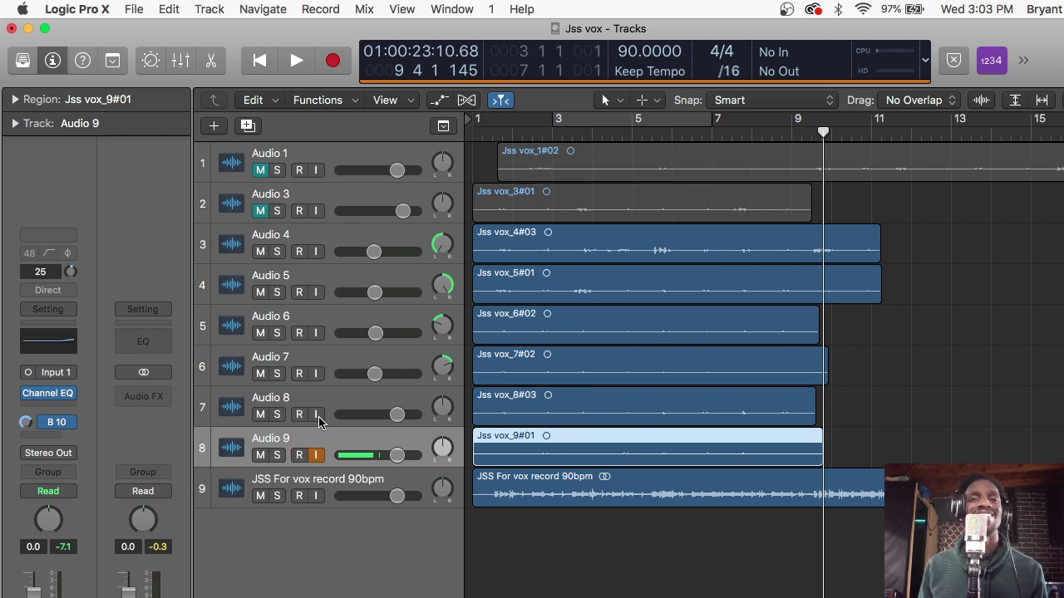
{"action": "key", "text": "ctrl+alt+r"}
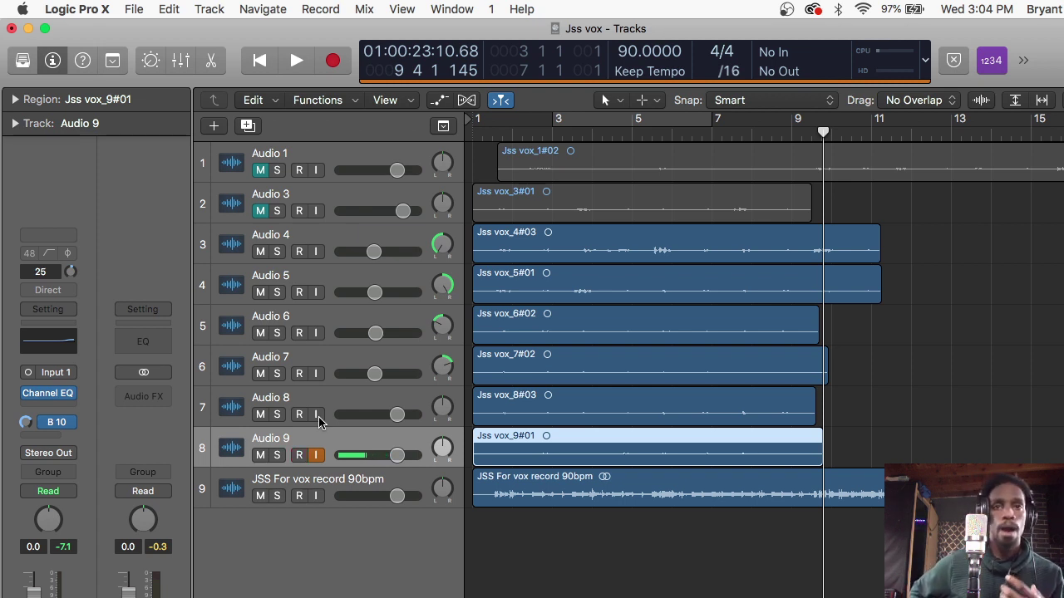
{"action": "key", "text": "alt+r"}
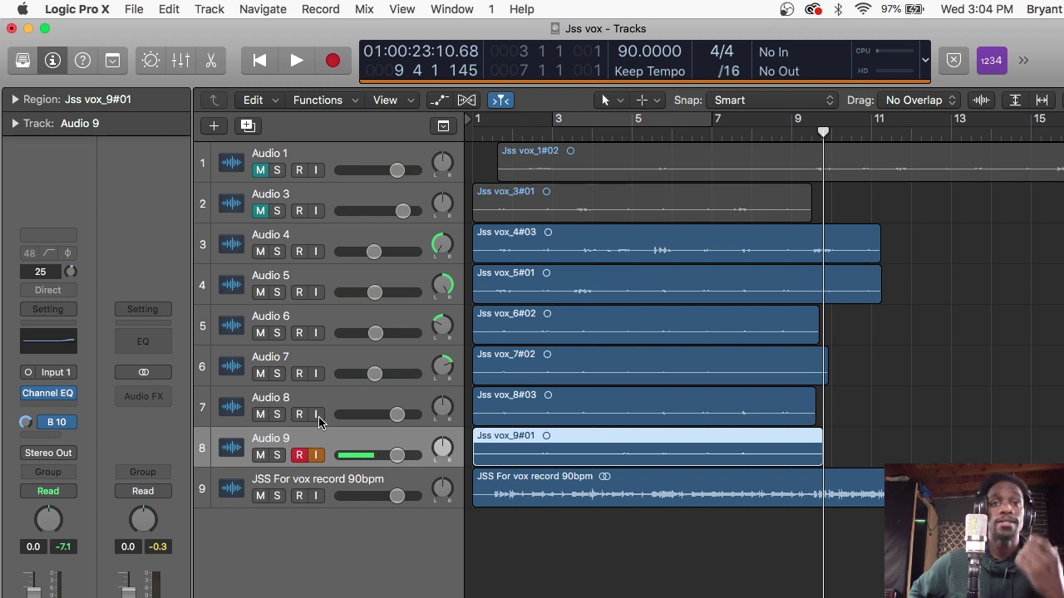
{"action": "key", "text": "alt+r"}
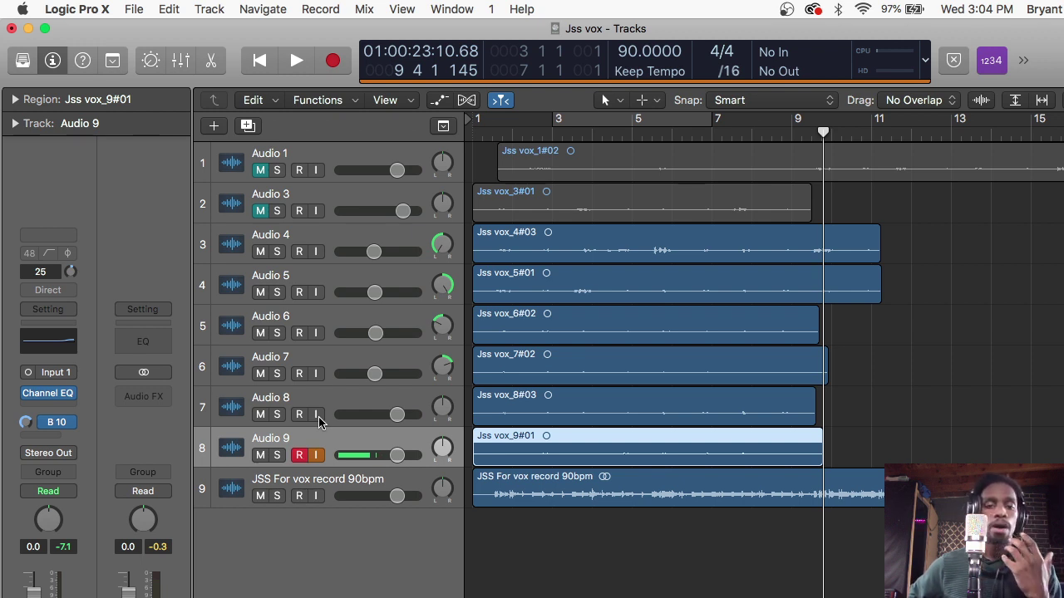
Duplicate the Audio 9 track with its settings, turn off input monitoring on Audio 9 and return to the project start
{"action": "key", "text": "super+d"}
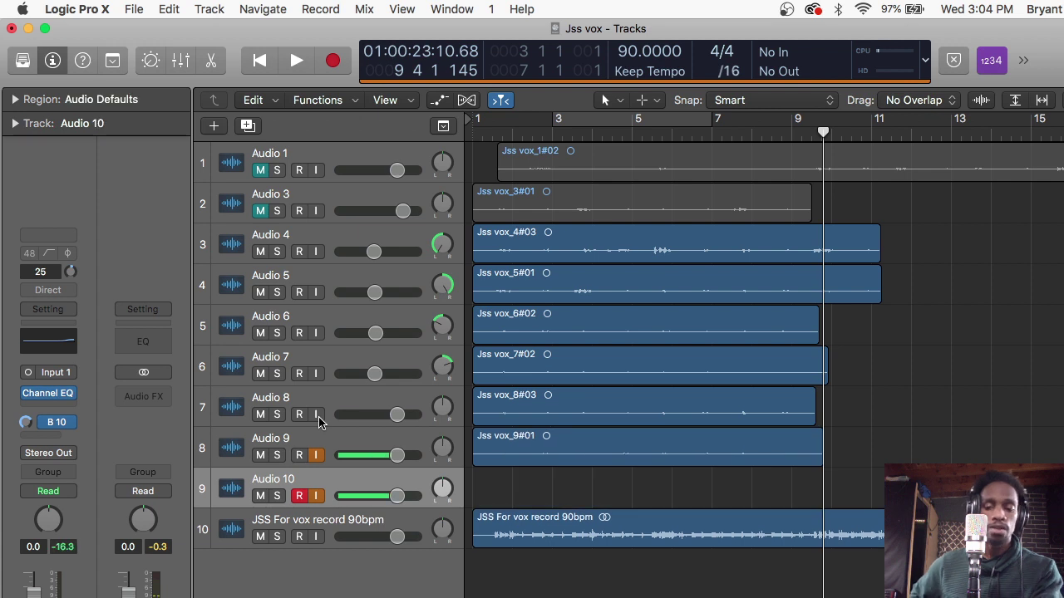
{"action": "left_click", "coordinate": [316, 455]}
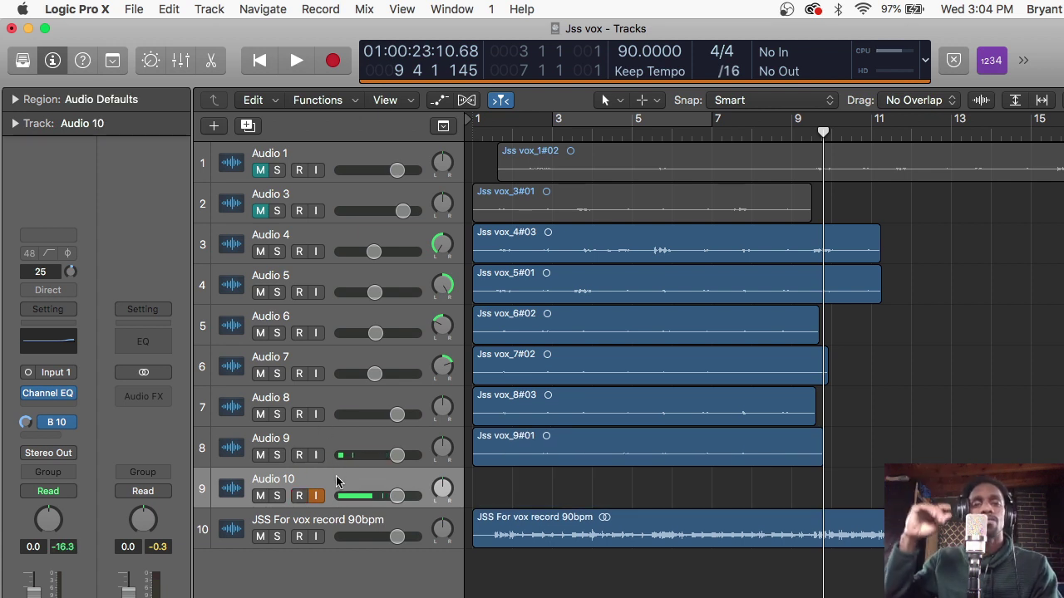
{"action": "left_click", "coordinate": [315, 455]}
{"action": "left_click", "coordinate": [317, 457]}
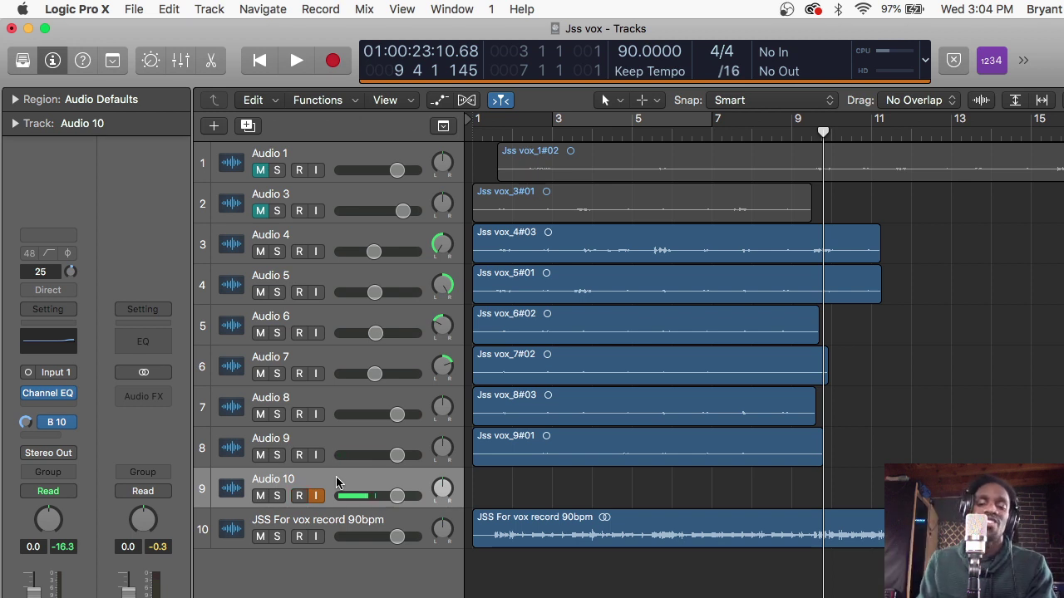
{"action": "key", "text": "Return"}
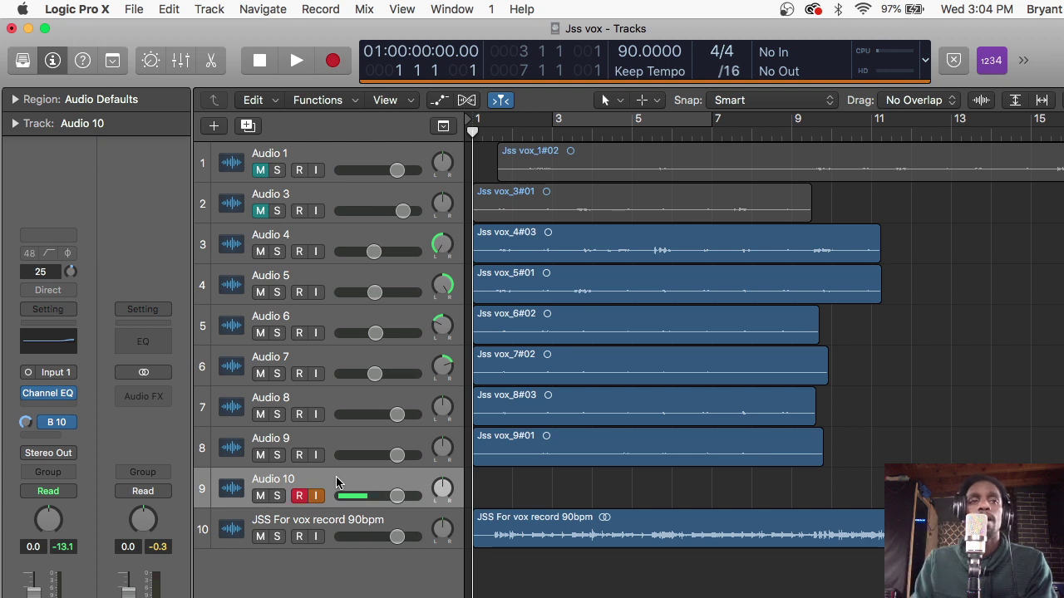
Reset the 7500 Hz high shelf to 0.0 dB in Audio 10's Channel EQ and bypass the EQ
{"action": "scroll", "coordinate": [367, 486], "scroll_direction": "up", "scroll_amount": 1}
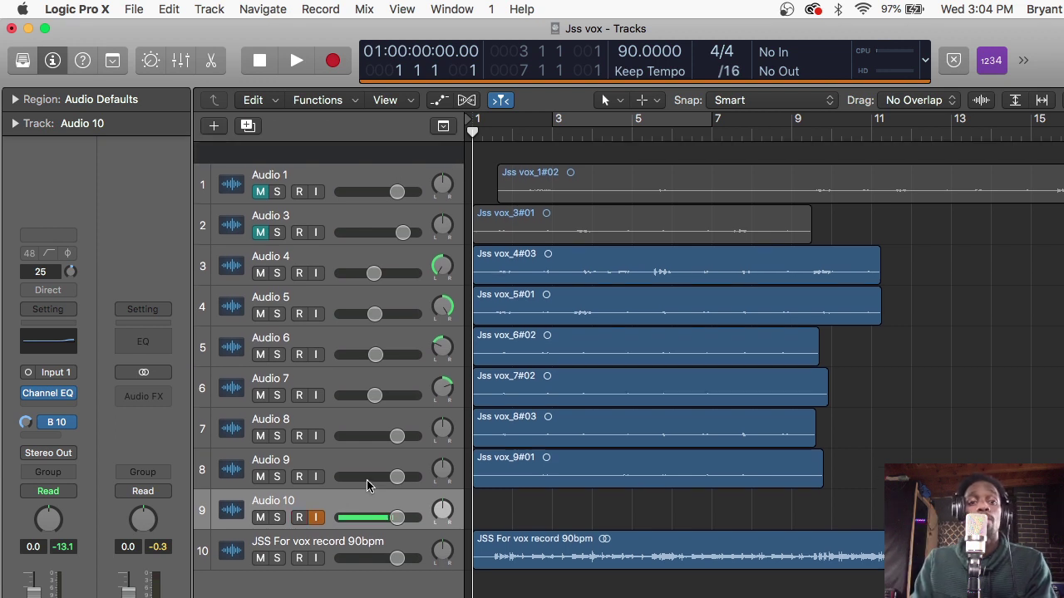
{"action": "left_click", "coordinate": [60, 343]}
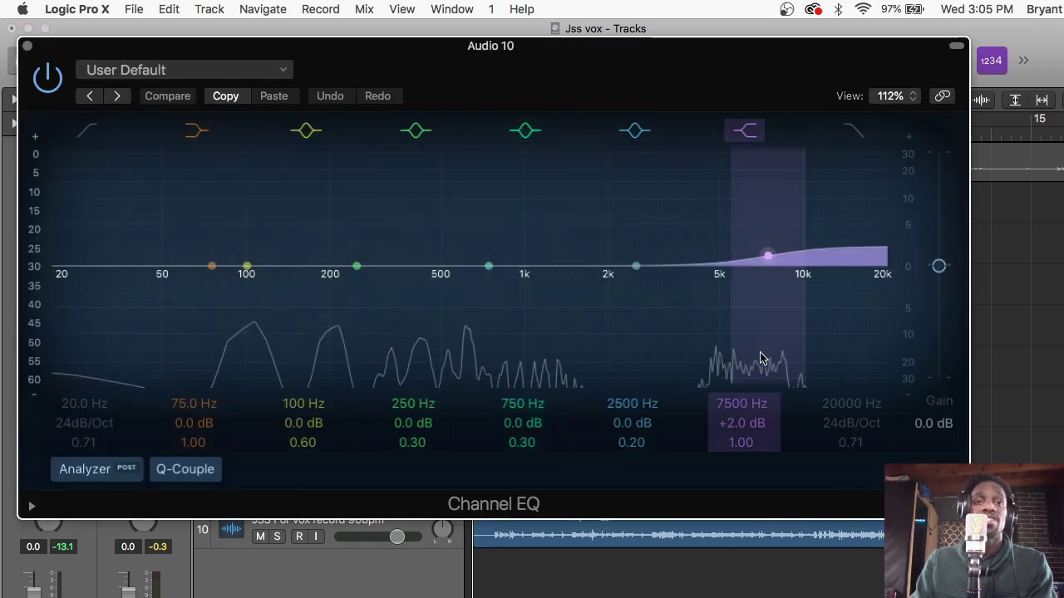
{"action": "left_click", "coordinate": [27, 47]}
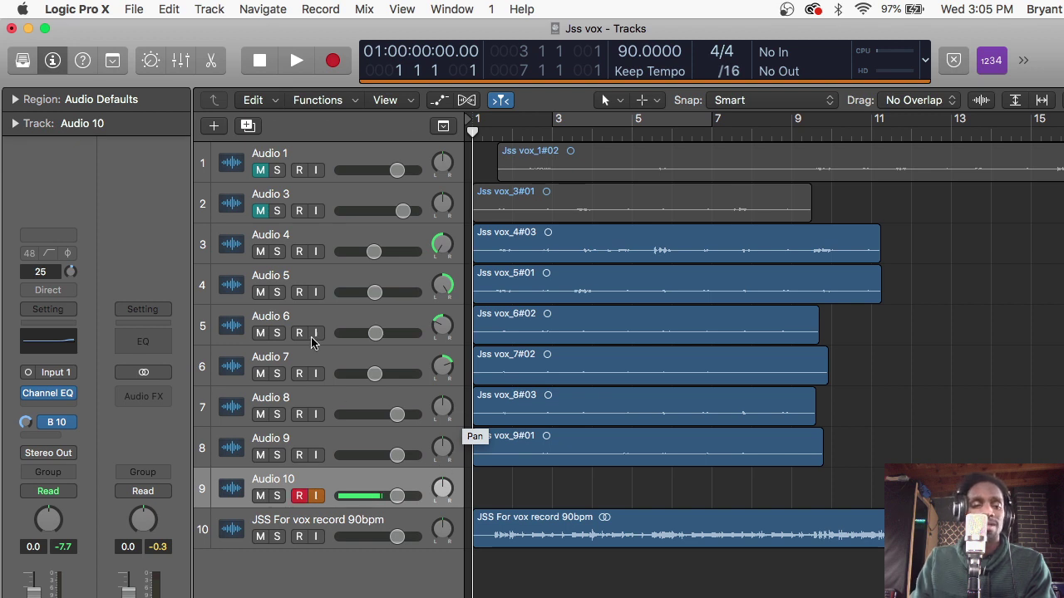
{"action": "left_click", "coordinate": [45, 350]}
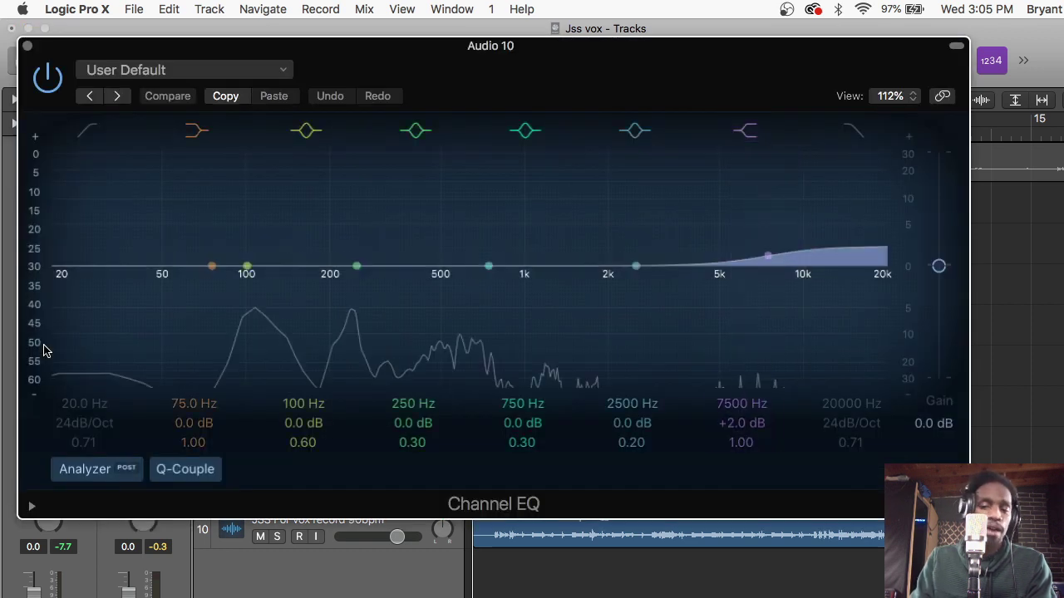
{"action": "left_click", "coordinate": [736, 425], "text": "alt"}
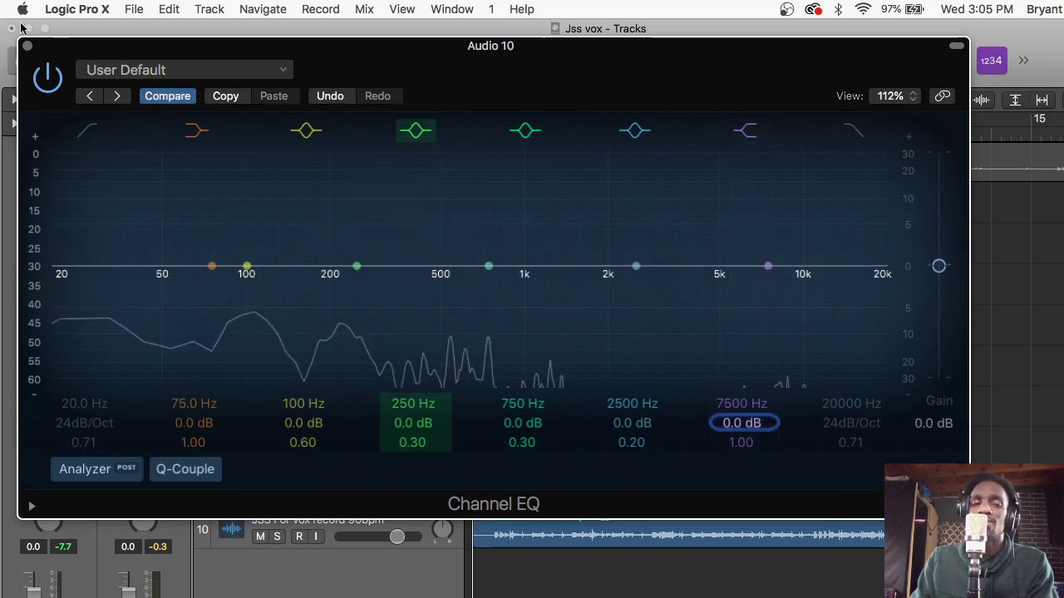
{"action": "left_click", "coordinate": [47, 76]}
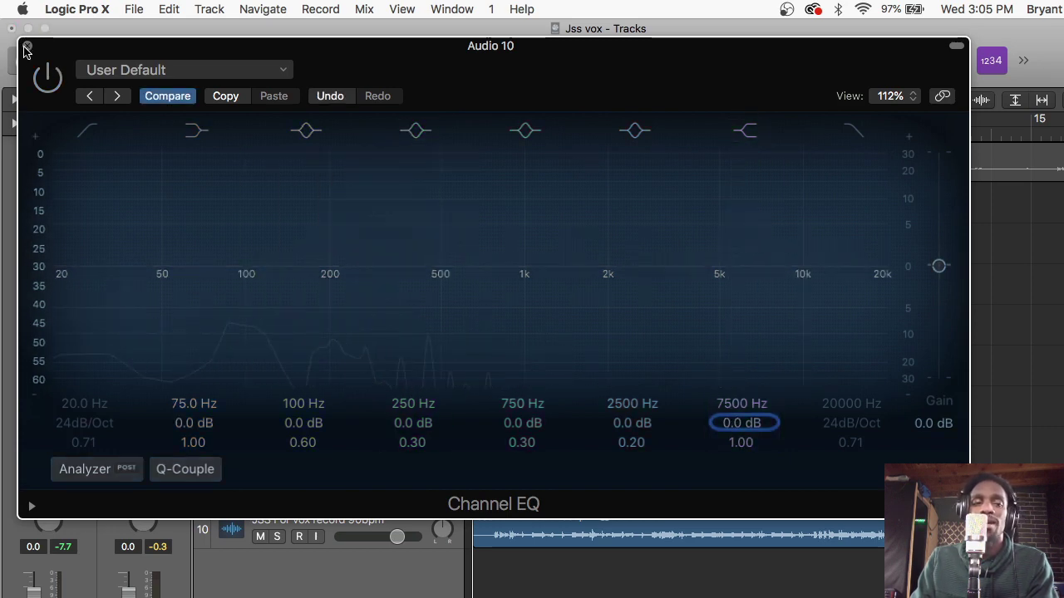
{"action": "left_click", "coordinate": [28, 46]}
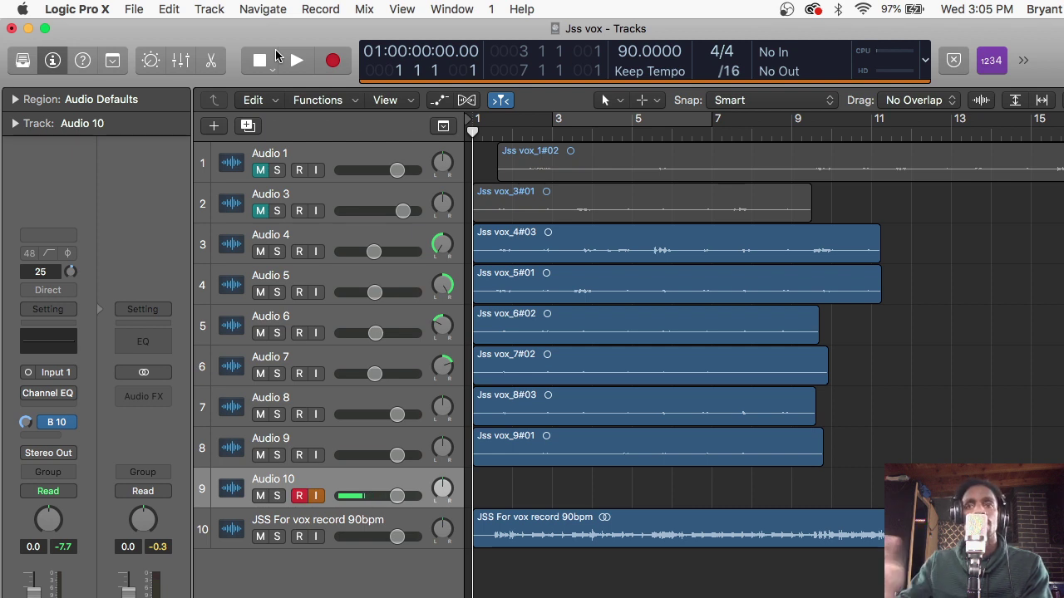
Play the mix from the start and pan Audio 8 partly left and Audio 9 partly right
{"action": "key", "text": "space"}
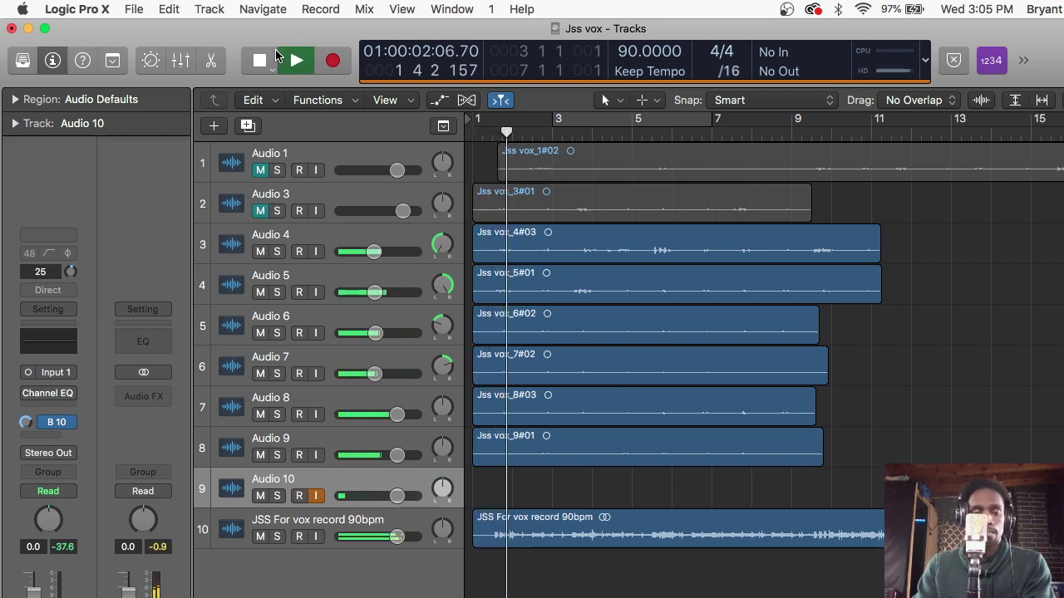
{"action": "mouse_move", "coordinate": [441, 406]}
{"action": "left_mouse_down"}
{"action": "mouse_move", "coordinate": [441, 421]}
{"action": "mouse_move", "coordinate": [441, 408]}
{"action": "left_mouse_up"}
{"action": "mouse_move", "coordinate": [442, 446]}
{"action": "mouse_move", "coordinate": [442, 447]}
{"action": "left_mouse_down"}
{"action": "mouse_move", "coordinate": [442, 378]}
{"action": "mouse_move", "coordinate": [442, 427]}
{"action": "left_mouse_up"}
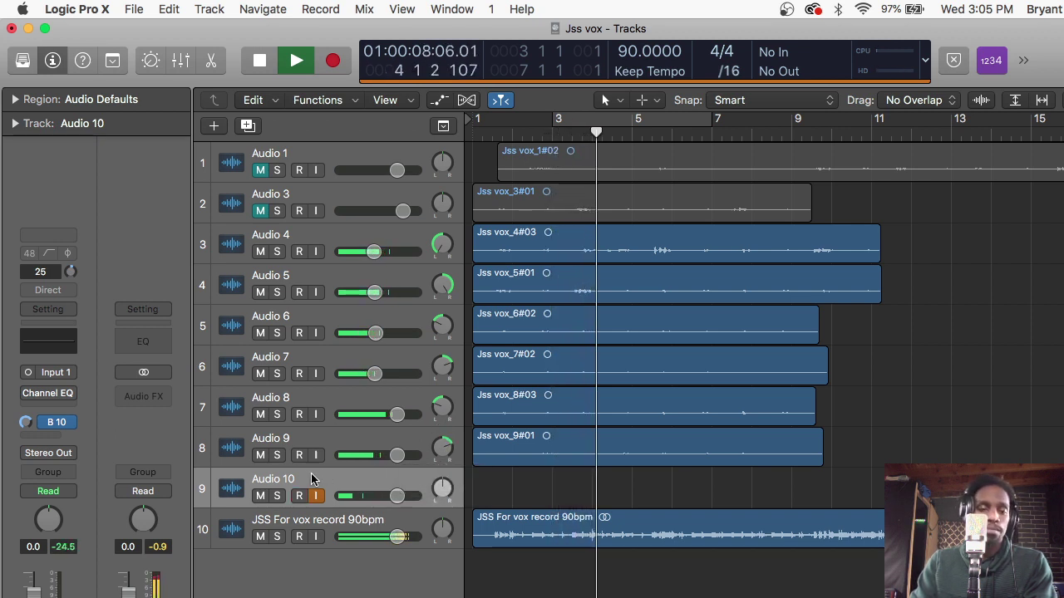
{"action": "left_click", "coordinate": [300, 495]}
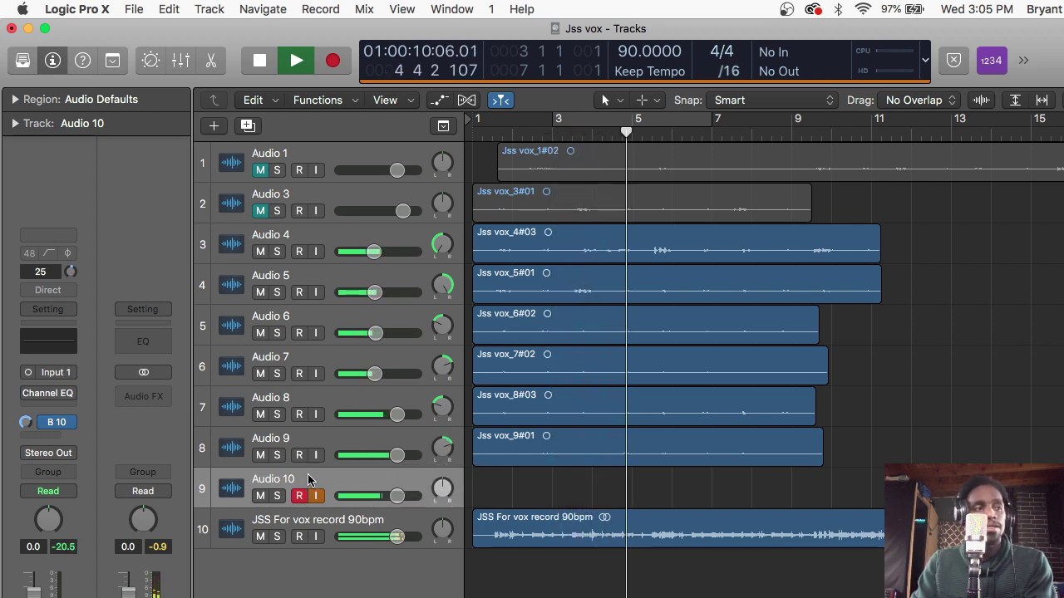
{"action": "key", "text": "space"}
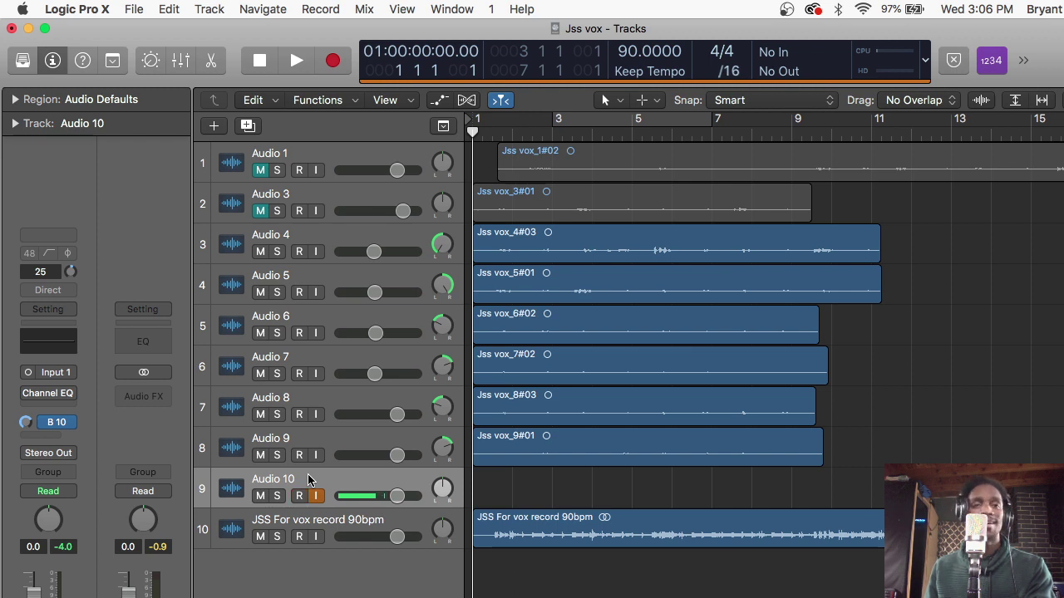
{"action": "key", "text": "r"}
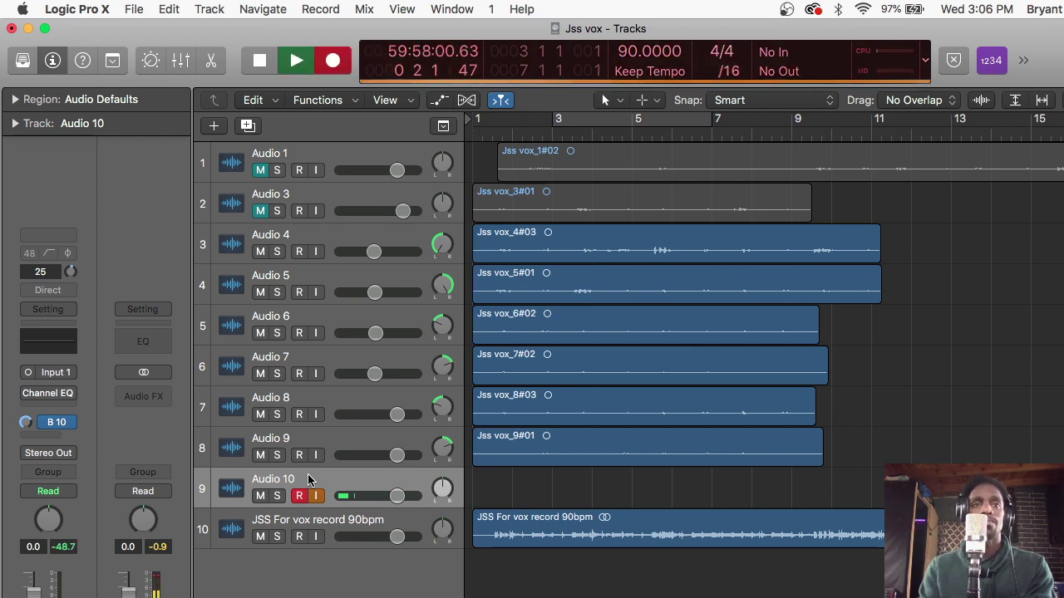
{"action": "key", "text": "space"}
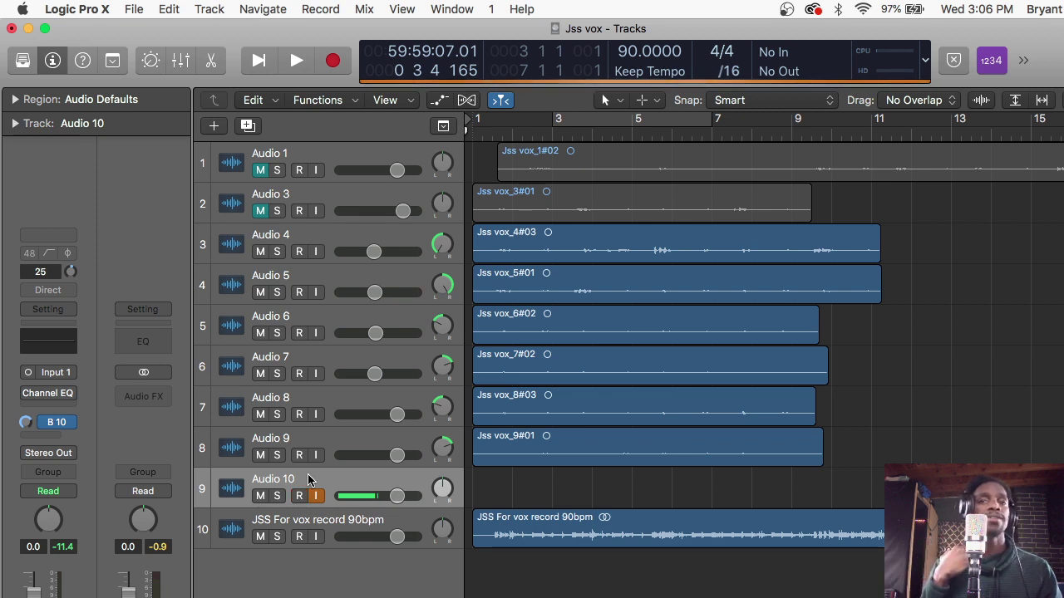
{"action": "key", "text": "alt+r"}
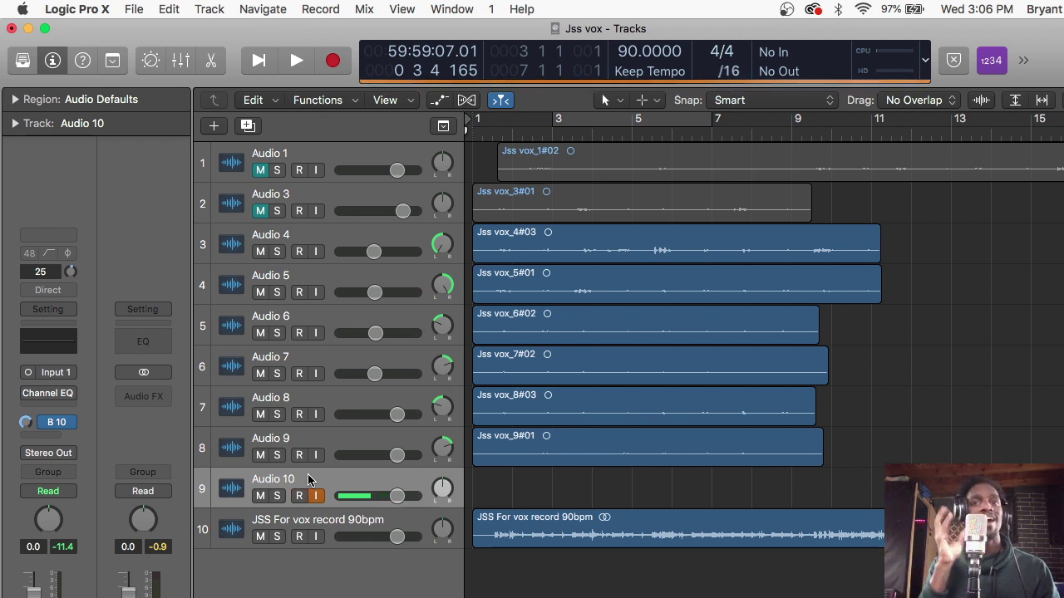
{"action": "key", "text": "alt+r"}
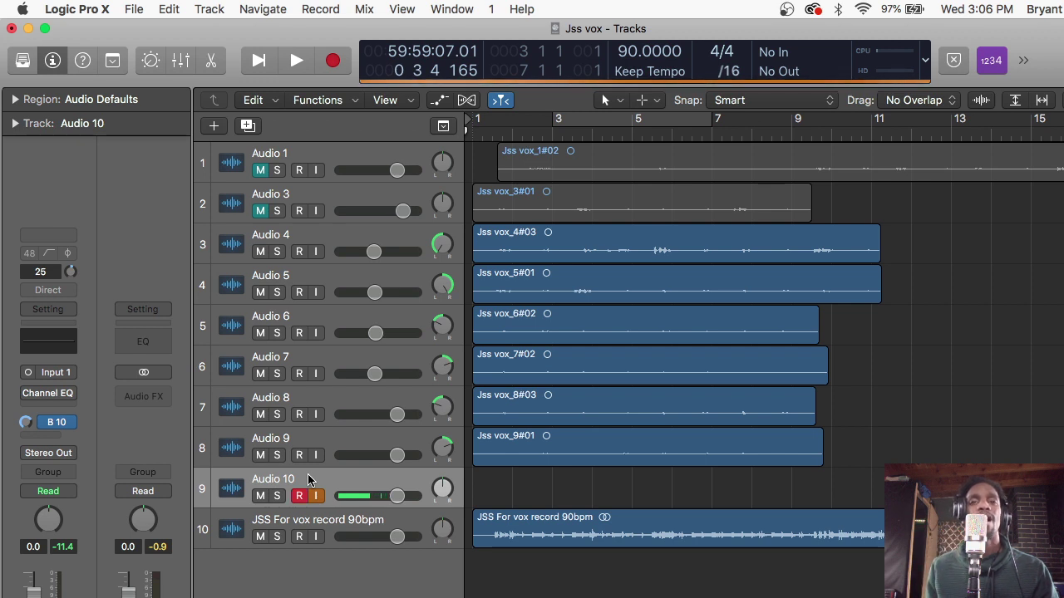
{"action": "key", "text": "alt+r"}
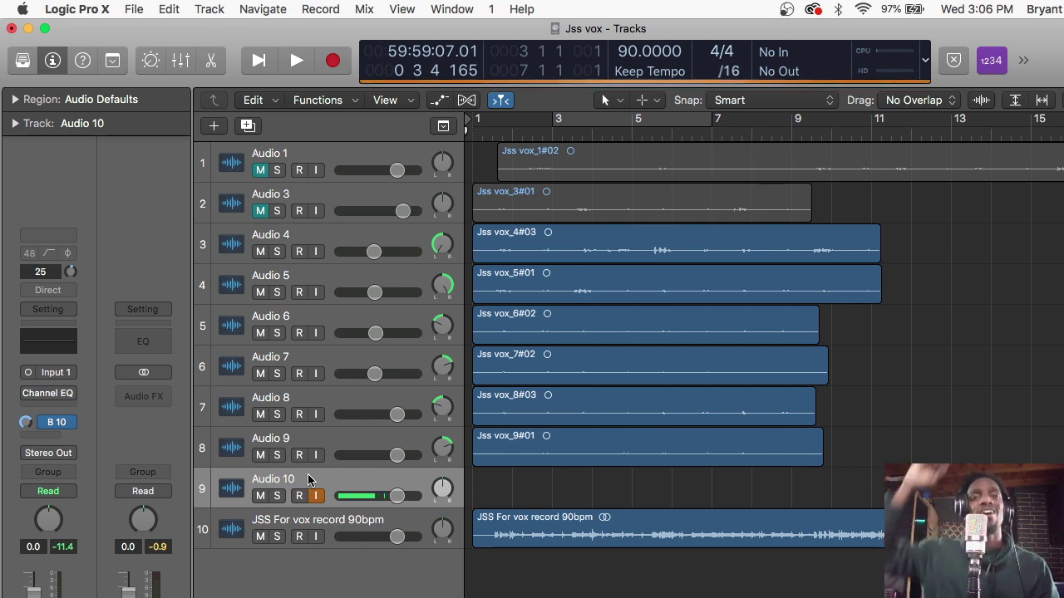
{"action": "key", "text": "alt+r"}
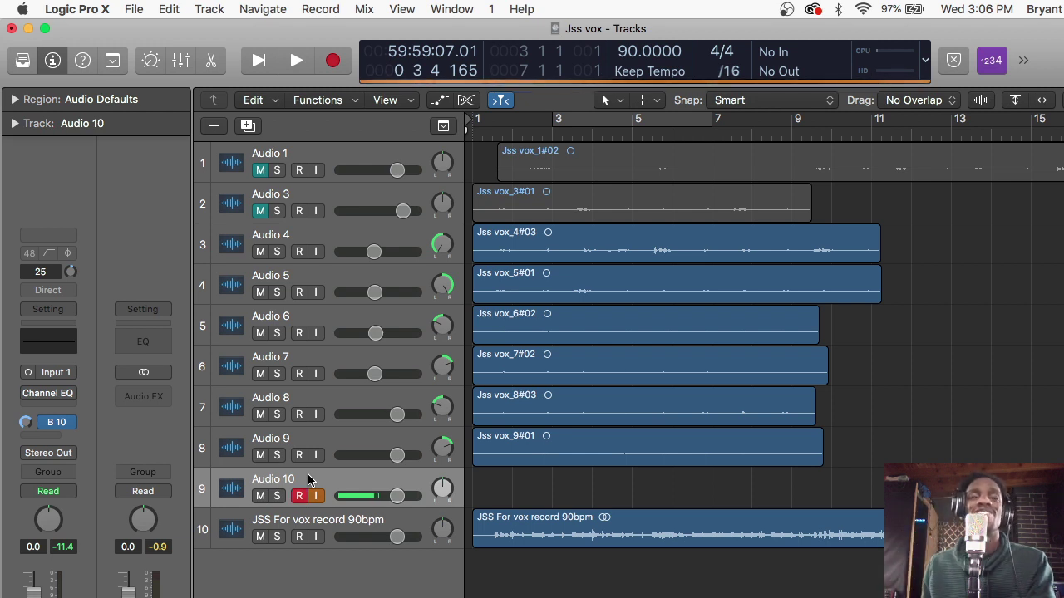
Record a vocal take on Audio 10 until about bar 15 and return to the project start
{"action": "key", "text": "r"}
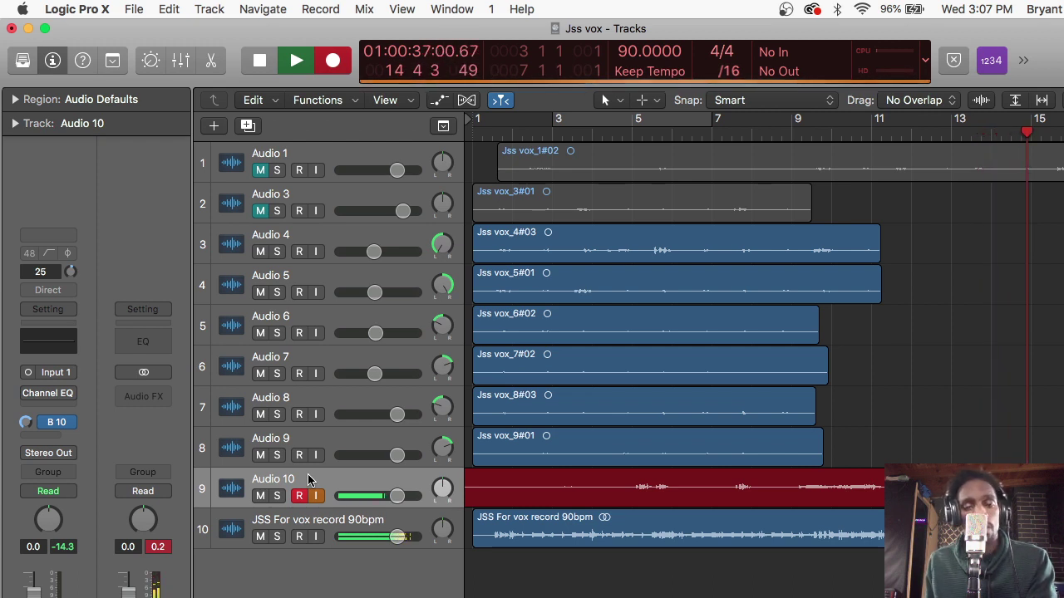
{"action": "key", "text": "space"}
{"action": "key", "text": "Return"}
Duplicate the Audio 10 track with its settings and turn off input monitoring on Audio 10
{"action": "key", "text": "super+d"}
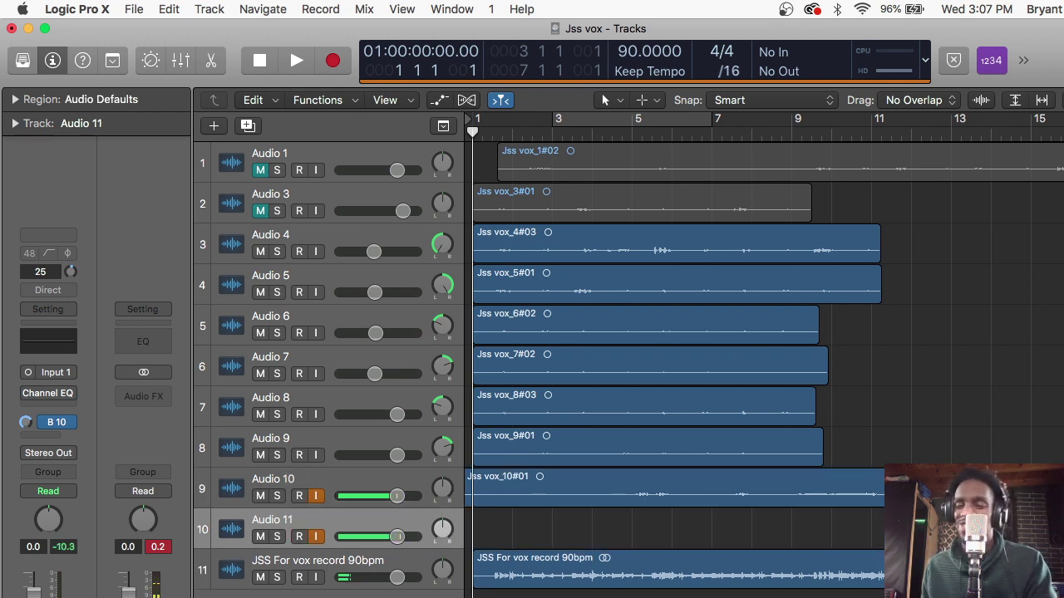
{"action": "left_click", "coordinate": [316, 496]}
{"action": "left_click", "coordinate": [952, 497]}
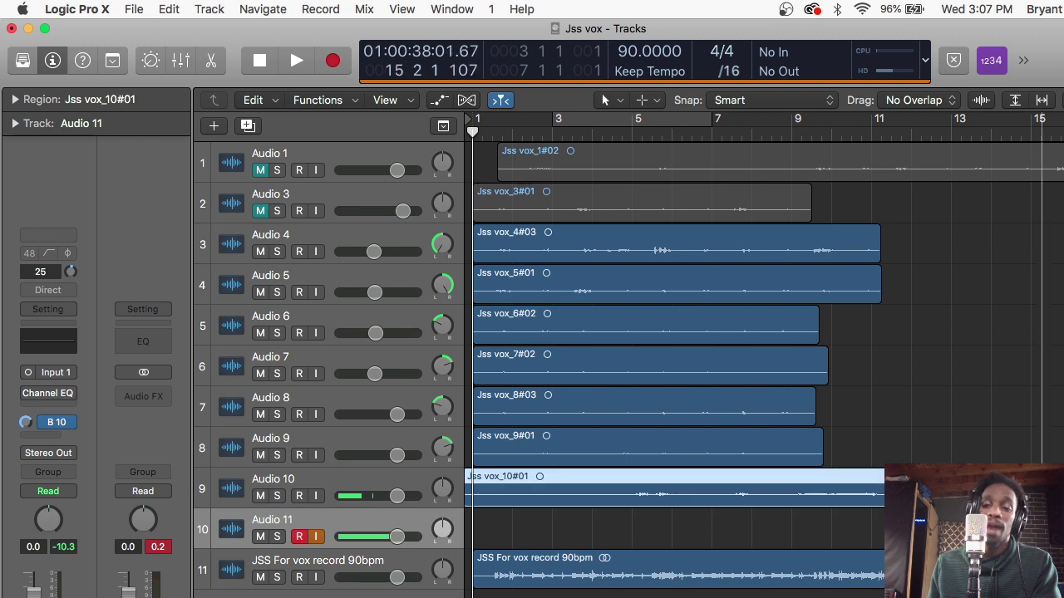
{"action": "left_click", "coordinate": [893, 396]}
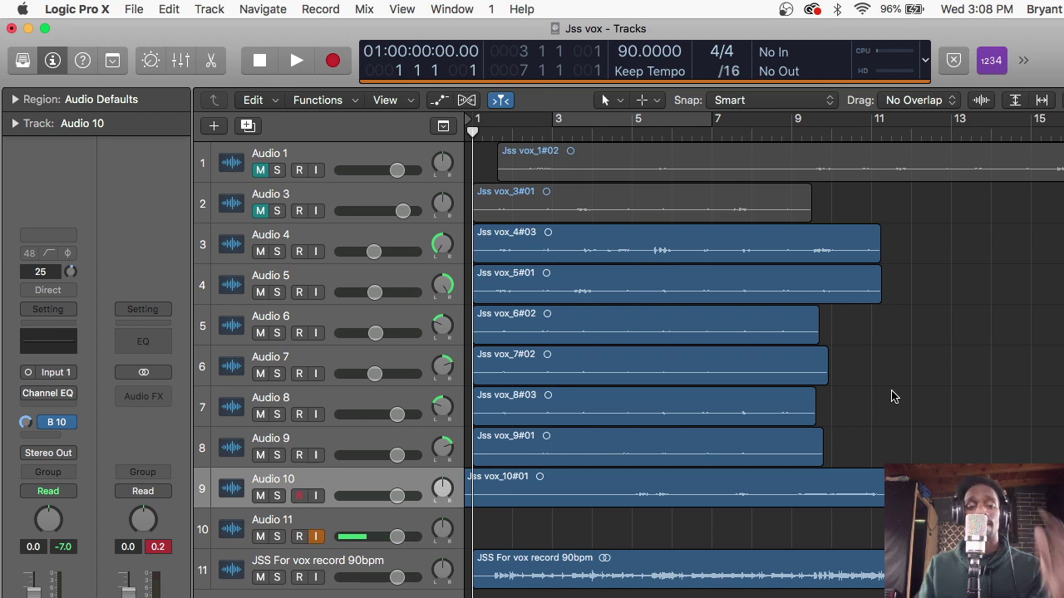
Try a vocal take on Audio 11 from the project start and delete the recorded region
{"action": "left_click", "coordinate": [329, 524]}
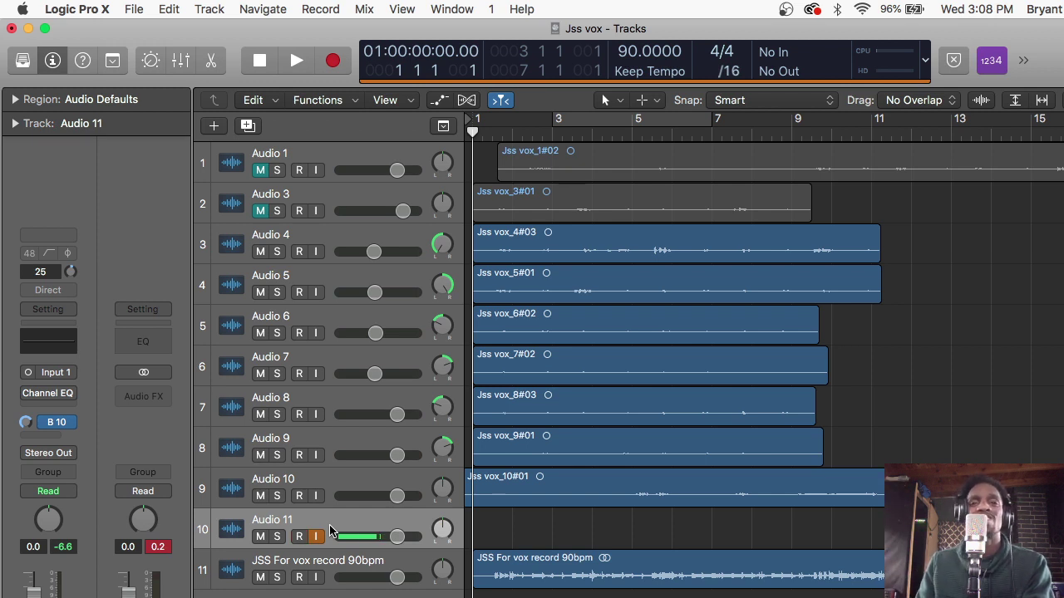
{"action": "key", "text": "r"}
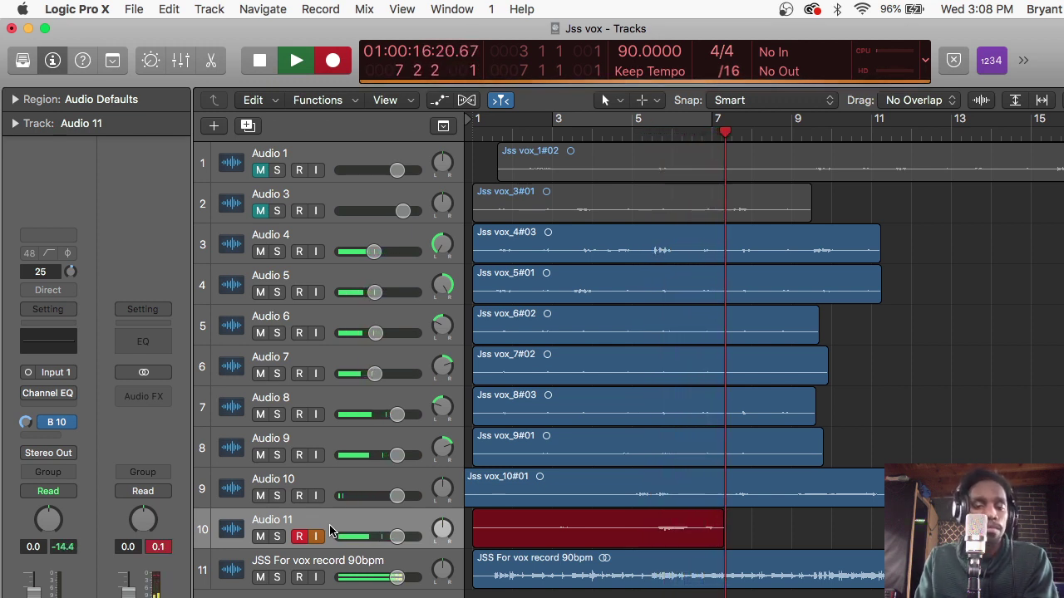
{"action": "key", "text": "space"}
{"action": "key", "text": "Return"}
{"action": "key", "text": "Delete"}
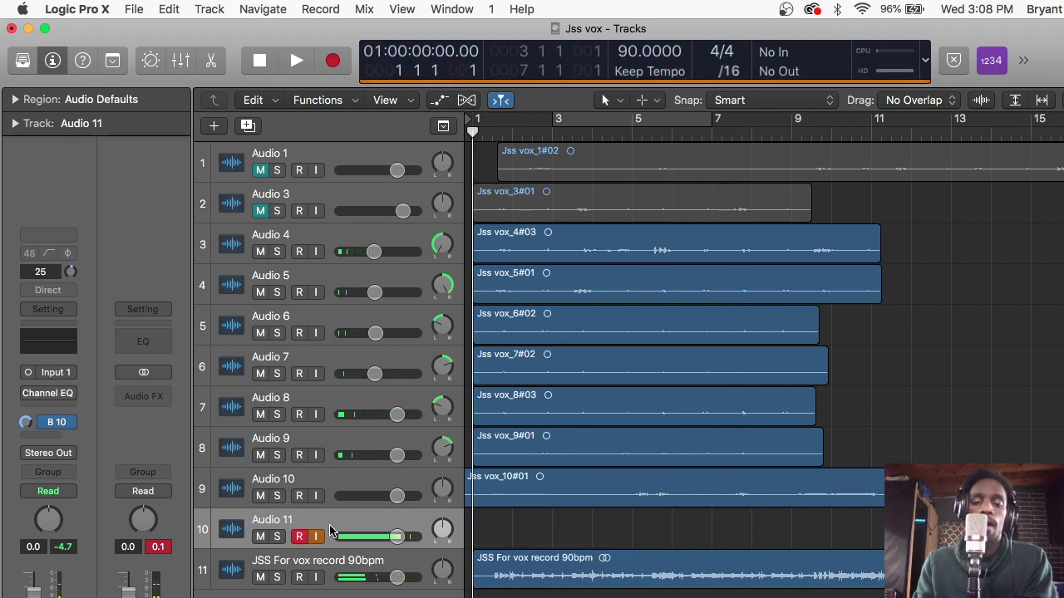
Try two more vocal takes on Audio 11 over the opening bars and discard both recordings
{"action": "key", "text": "space"}
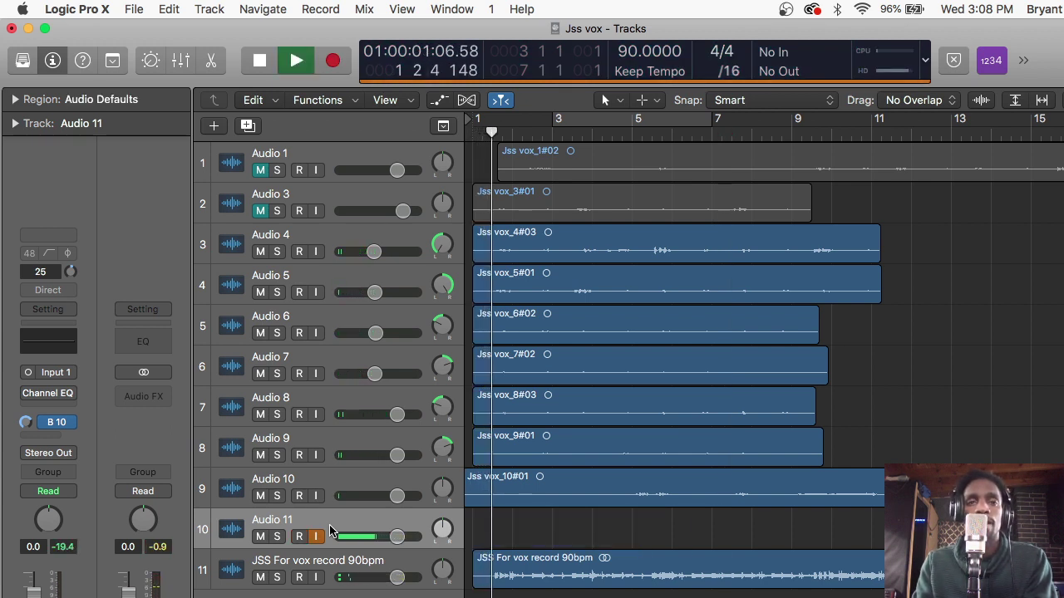
{"action": "key", "text": "r"}
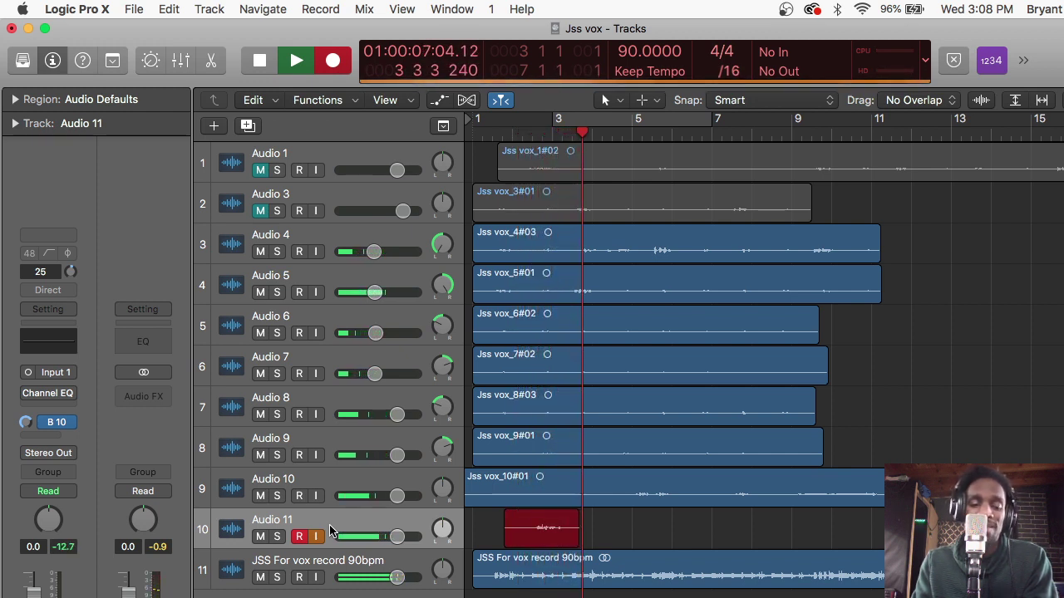
{"action": "key", "text": "space"}
{"action": "key", "text": "Delete"}
{"action": "key", "text": "Return"}
{"action": "key", "text": "space"}
{"action": "key", "text": "r"}
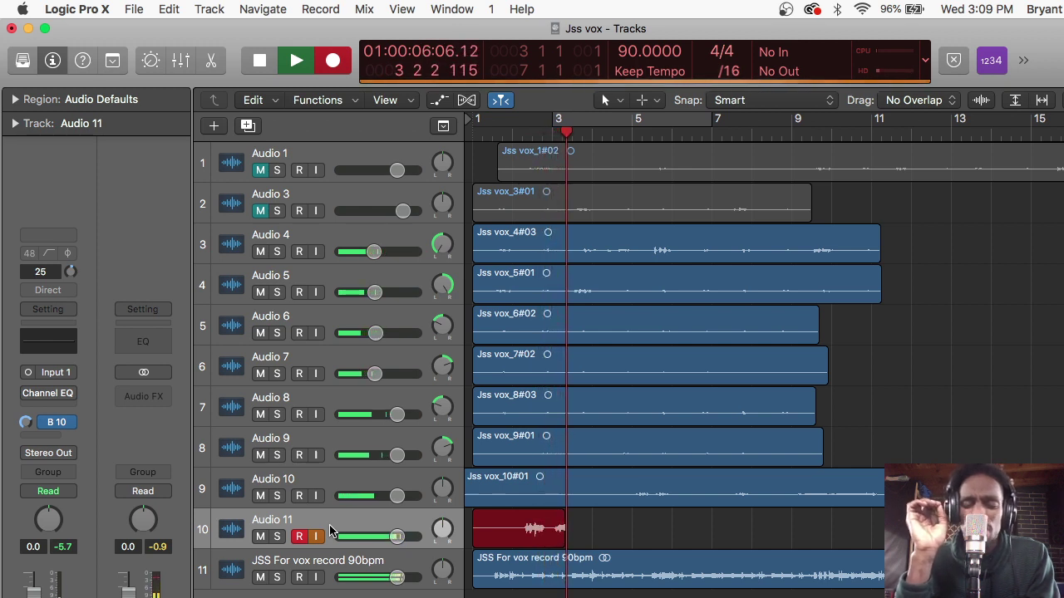
{"action": "key", "text": "space"}
{"action": "key", "text": "super+z"}
Record a vocal take on Audio 11 from the project start to about bar 18 and return to the start
{"action": "key", "text": "r"}
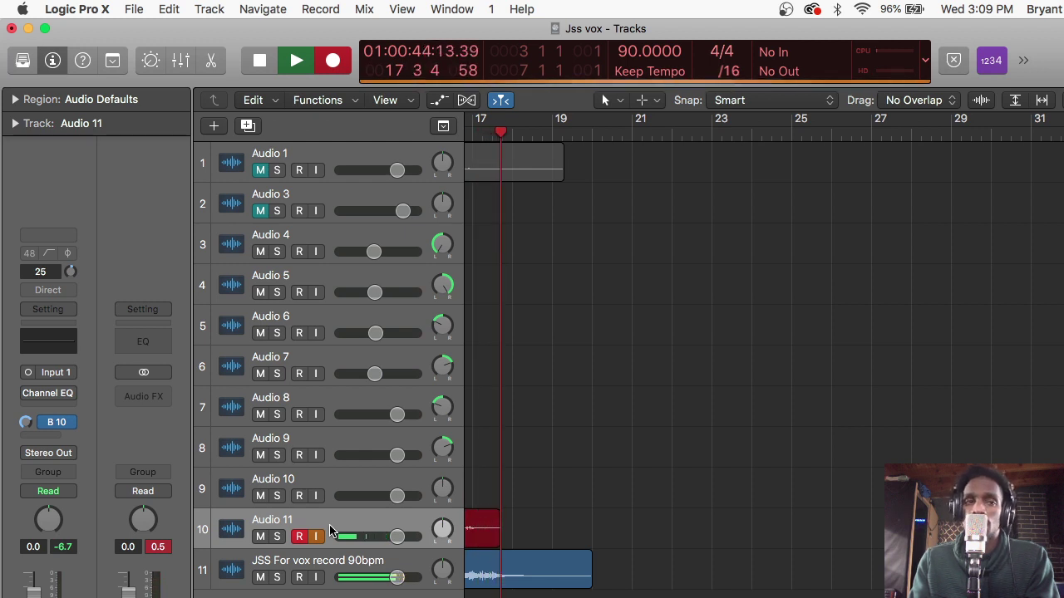
{"action": "key", "text": "space"}
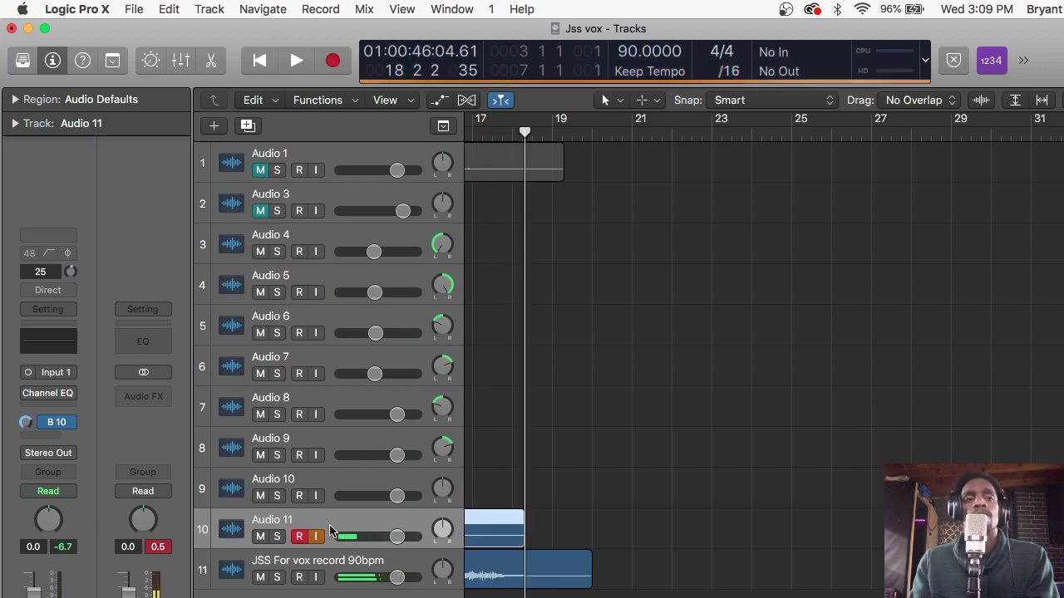
{"action": "key", "text": "Return"}
Duplicate the Audio 11 track with its settings and record a vocal take on Audio 12 until about bar 7
{"action": "key", "text": "super+d"}
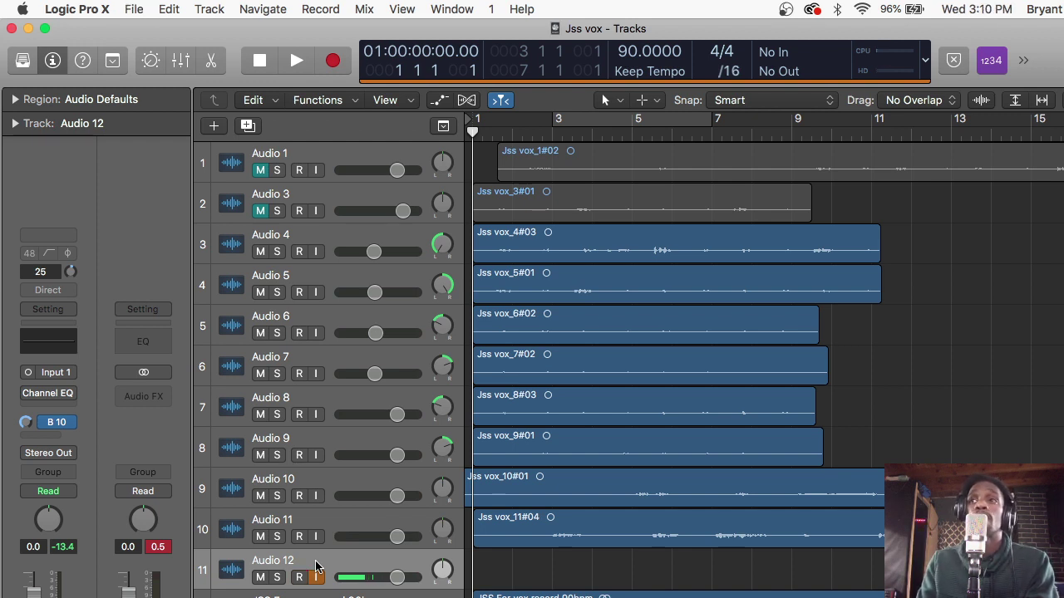
{"action": "key", "text": "r"}
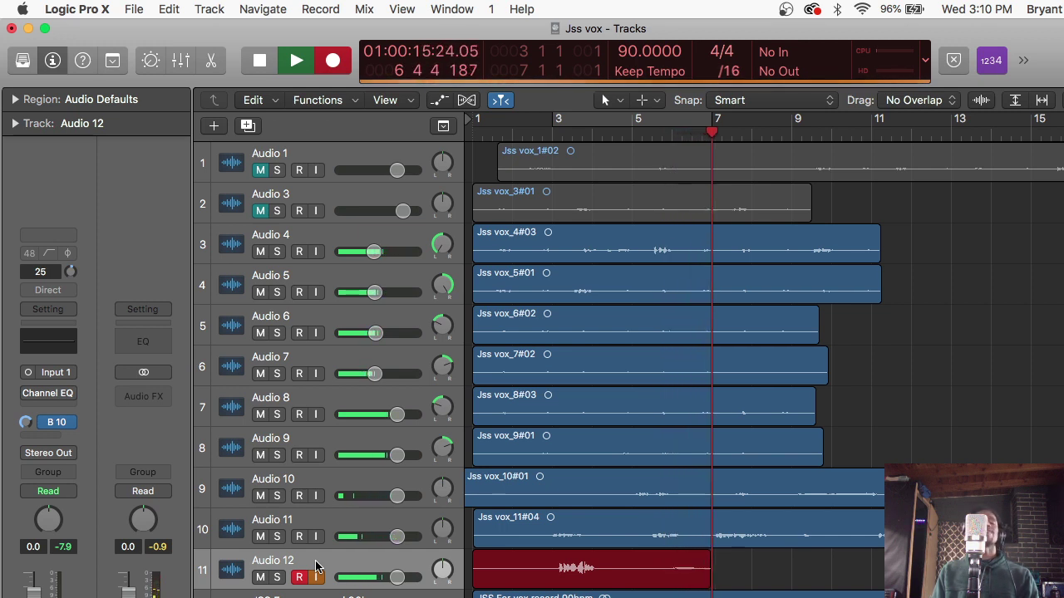
{"action": "key", "text": "space"}
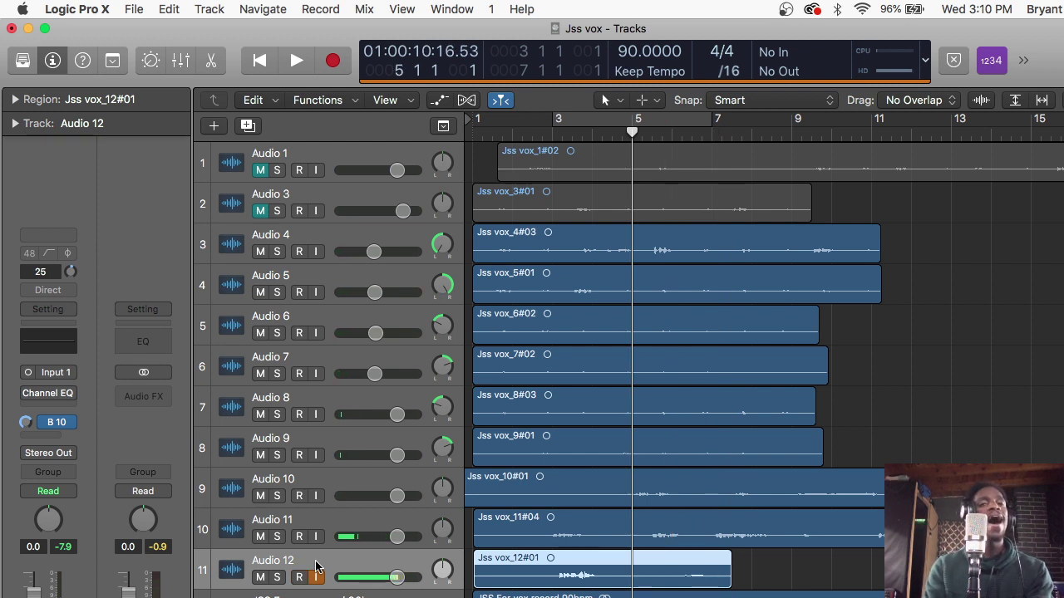
Try a punch-in recording on Audio 12 from about bar 5 to about bar 9
{"action": "key", "text": "space"}
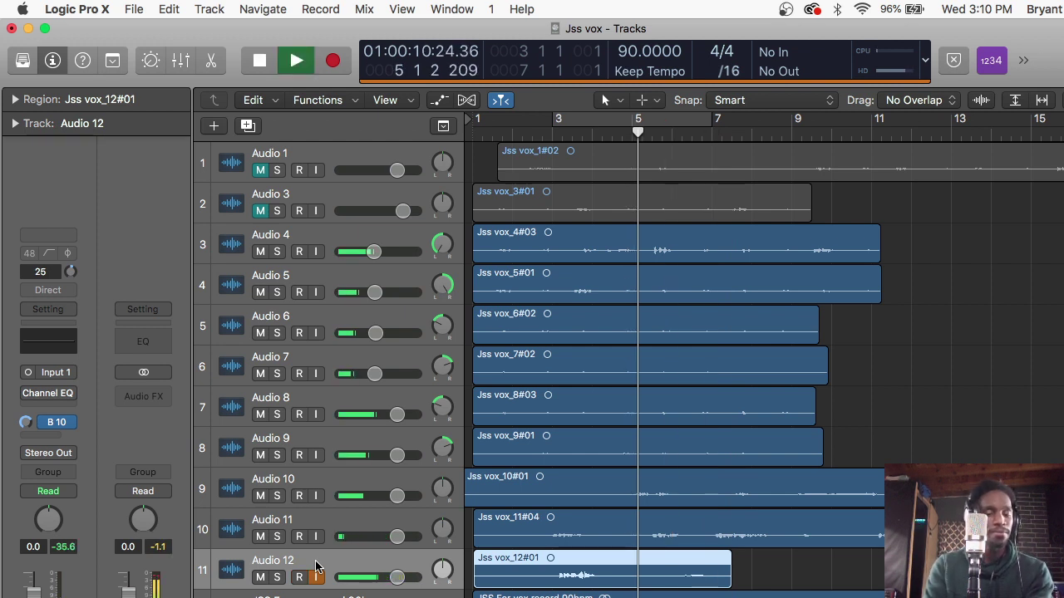
{"action": "key", "text": "r"}
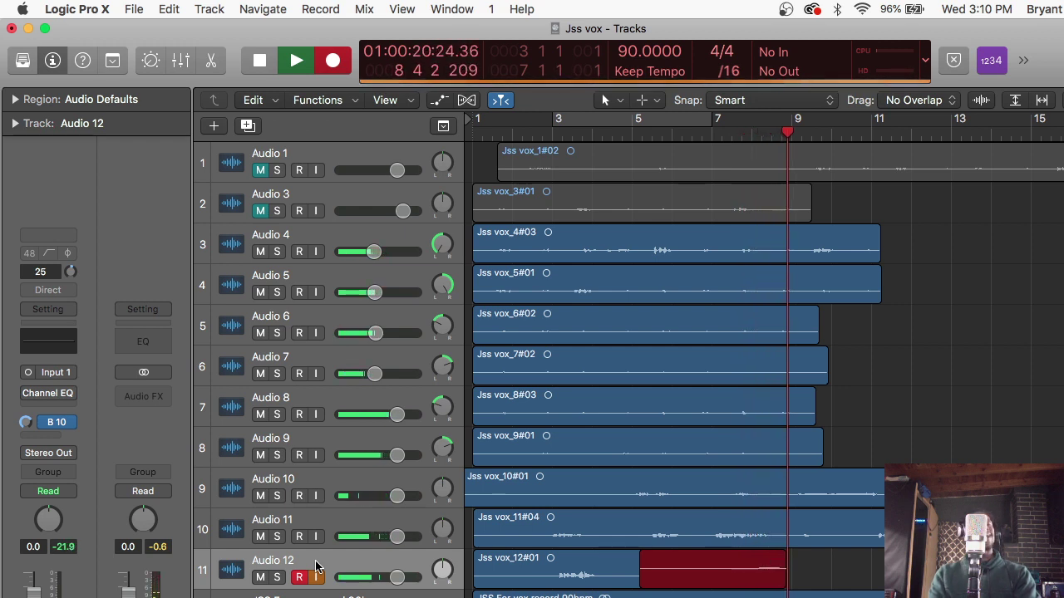
{"action": "key", "text": "space"}
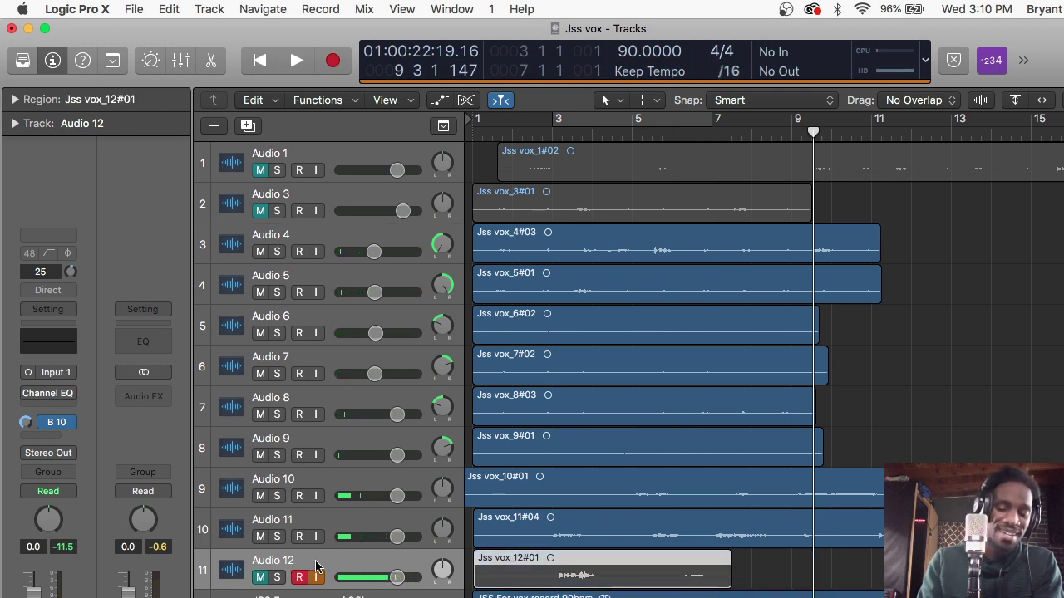
Rewind and replay the mix with the Audio 12 take up to about bar 7
{"action": "key", "text": "comma"}
{"action": "key", "text": "comma"}
{"action": "key", "text": "comma"}
{"action": "key", "text": "comma"}
{"action": "key", "text": "comma"}
{"action": "key", "text": "space"}
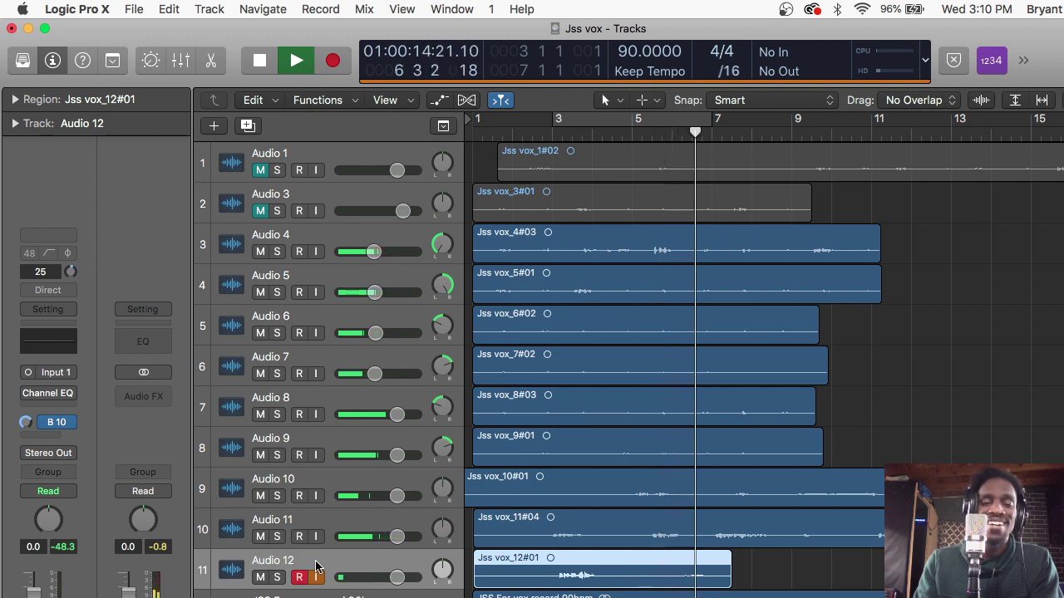
{"action": "key", "text": "space"}
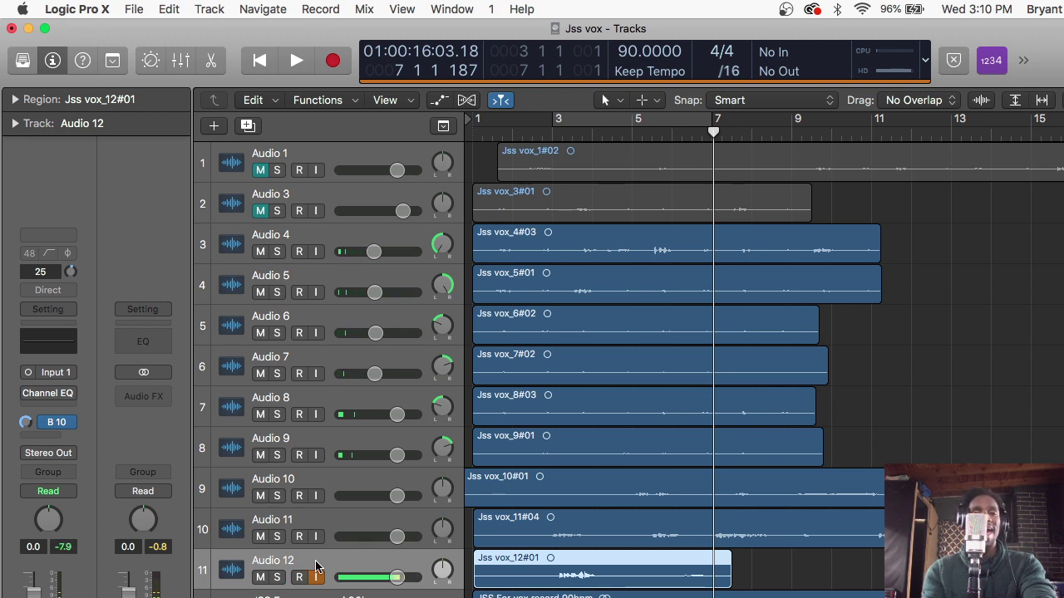
Try a punch-in on Audio 12 from about the start of bar 5 and undo the recording
{"action": "key", "text": "comma"}
{"action": "key", "text": "comma"}
{"action": "key", "text": "comma"}
{"action": "key", "text": "space"}
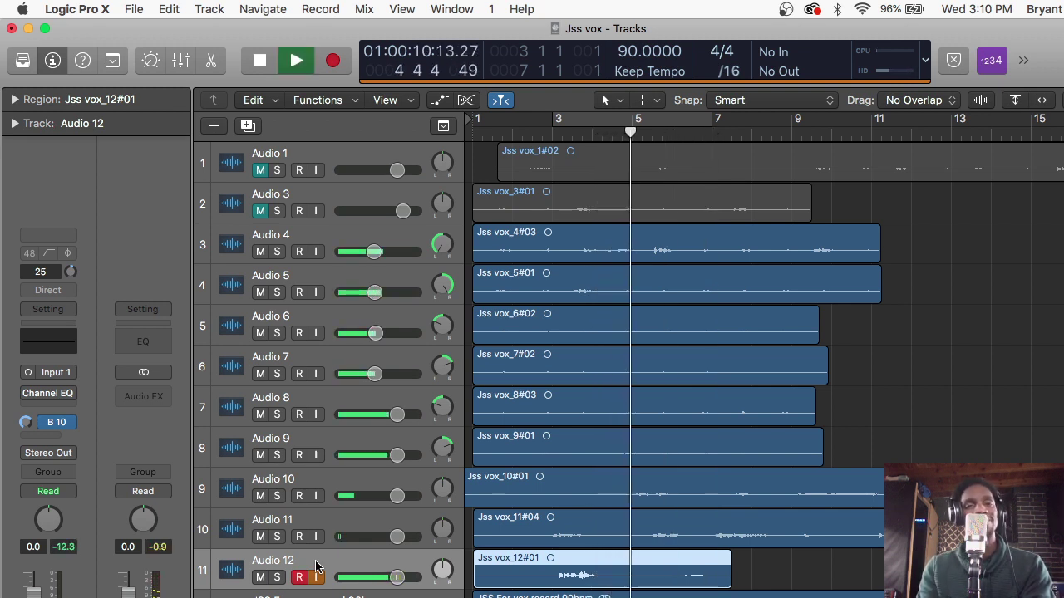
{"action": "key", "text": "r"}
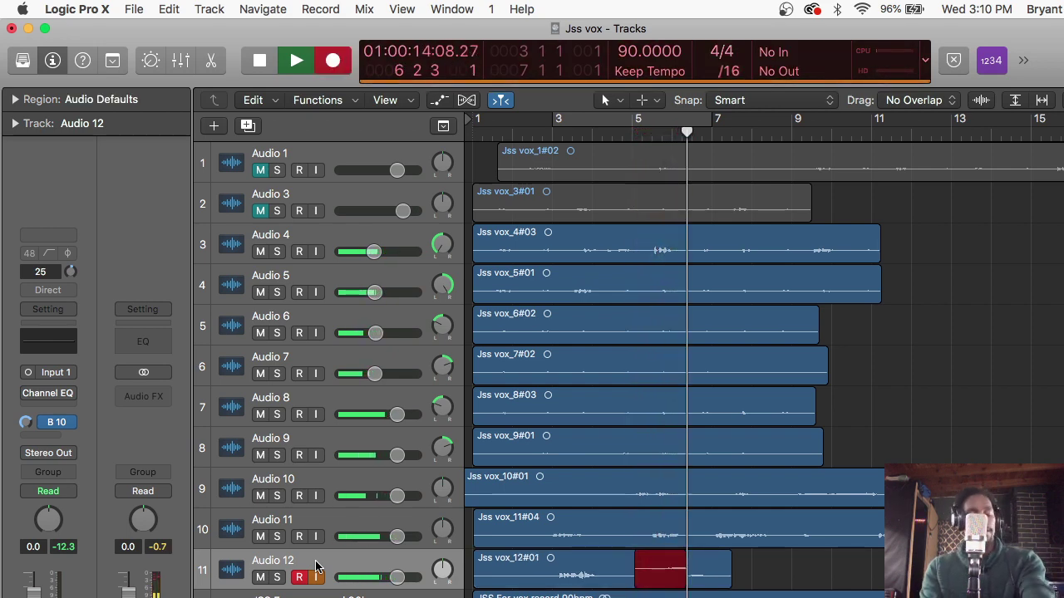
{"action": "key", "text": "space"}
{"action": "key", "text": "super+z"}
Try a short punch-in on Audio 12 from the middle of bar 5 and undo the recording
{"action": "key", "text": "comma"}
{"action": "key", "text": "comma"}
{"action": "key", "text": "space"}
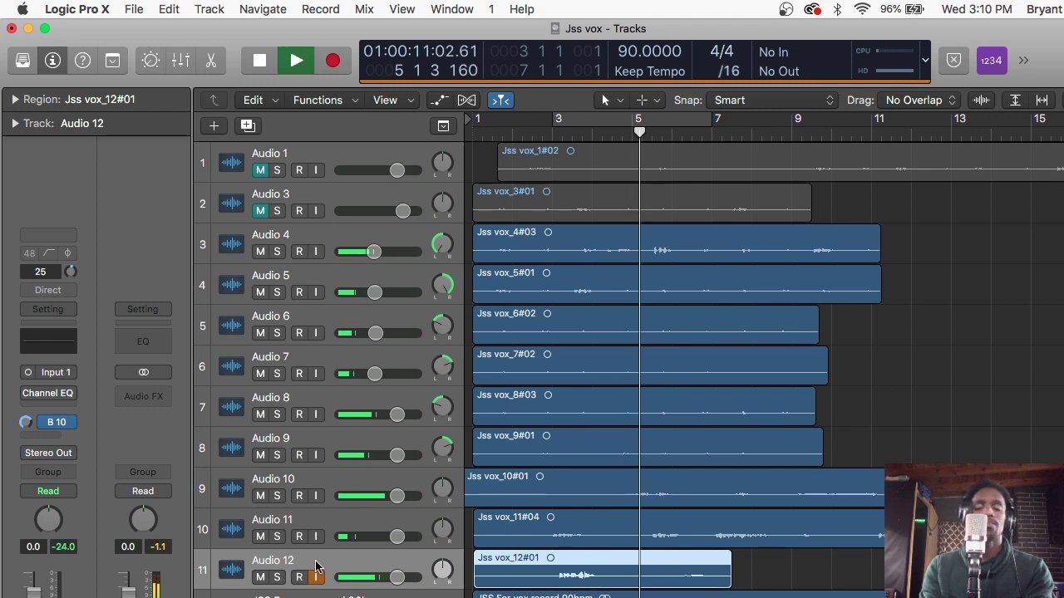
{"action": "key", "text": "r"}
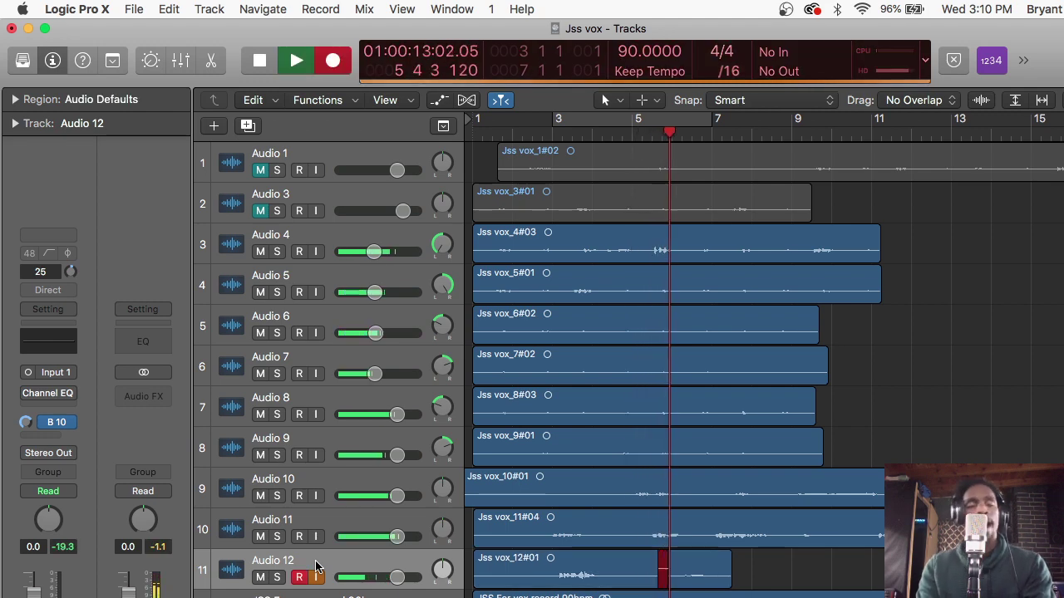
{"action": "key", "text": "space"}
{"action": "key", "text": "super+z"}
Punch in a second take on Audio 12 from the second half of bar 5 to about bar 18
{"action": "key", "text": "comma"}
{"action": "key", "text": "comma"}
{"action": "key", "text": "space"}
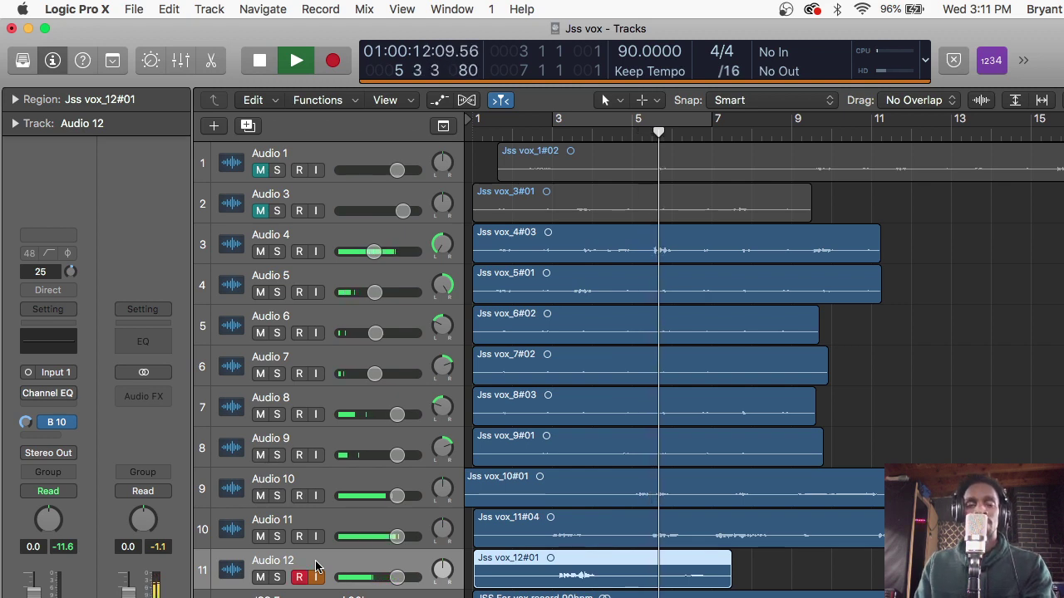
{"action": "key", "text": "r"}
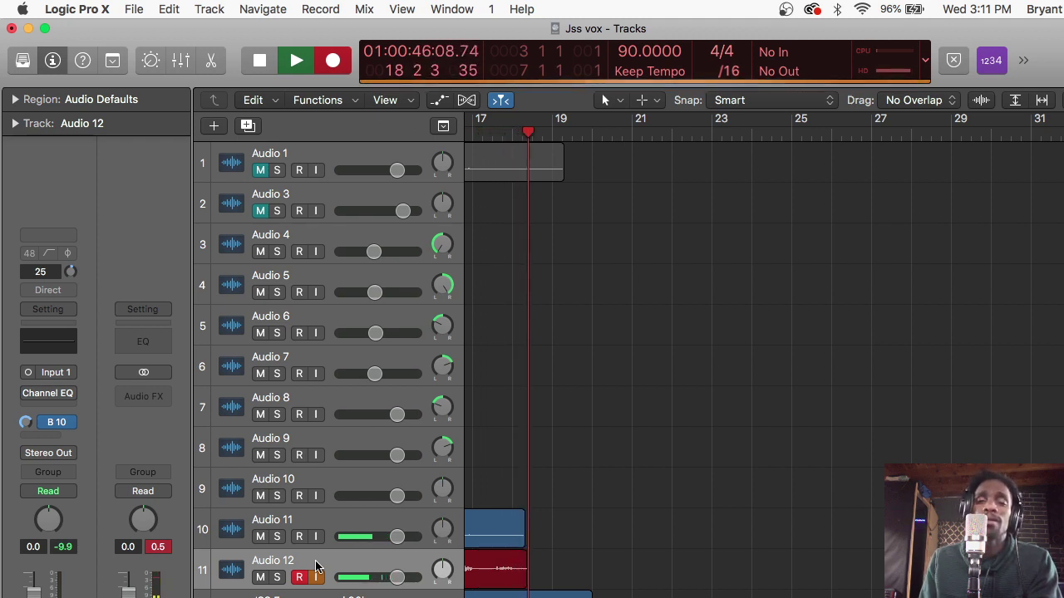
{"action": "key", "text": "space"}
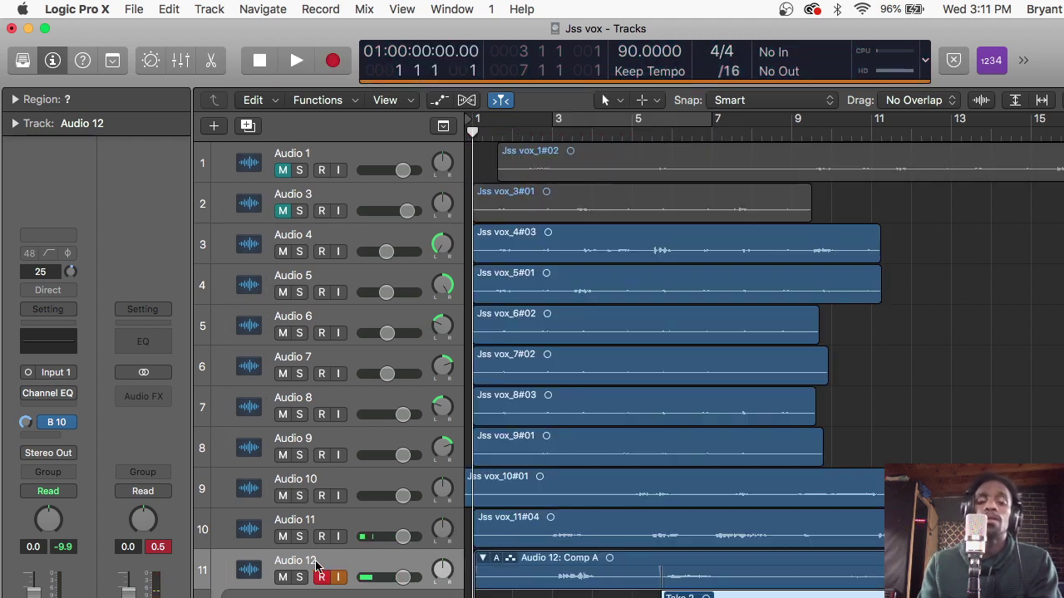
Duplicate the Audio 12 track with its settings, collapse Audio 12's take folder and select Audio 13
{"action": "left_click", "coordinate": [320, 575]}
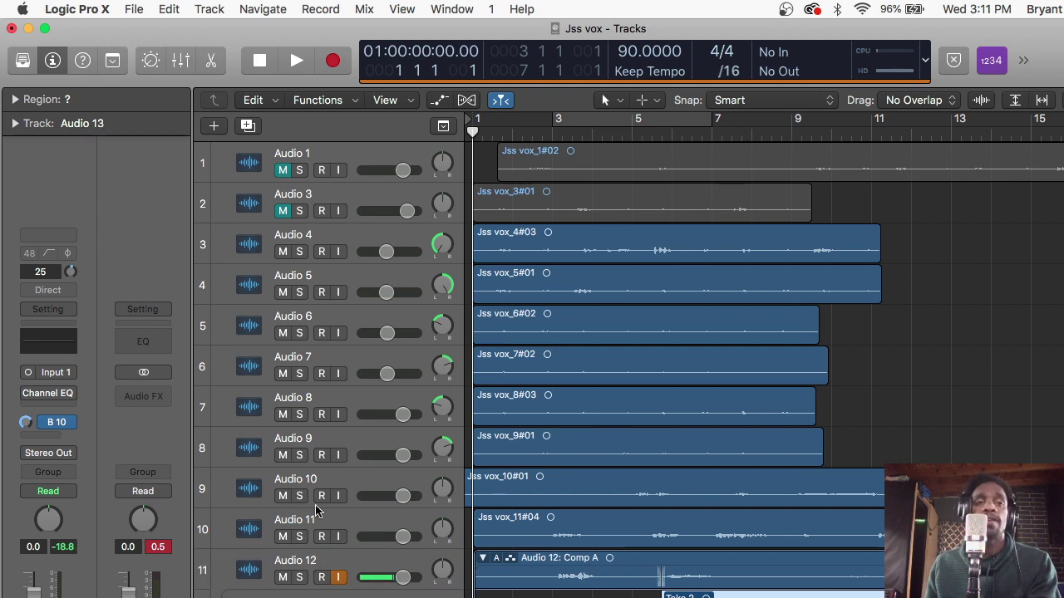
{"action": "scroll", "coordinate": [372, 485], "scroll_direction": "down", "scroll_amount": 2}
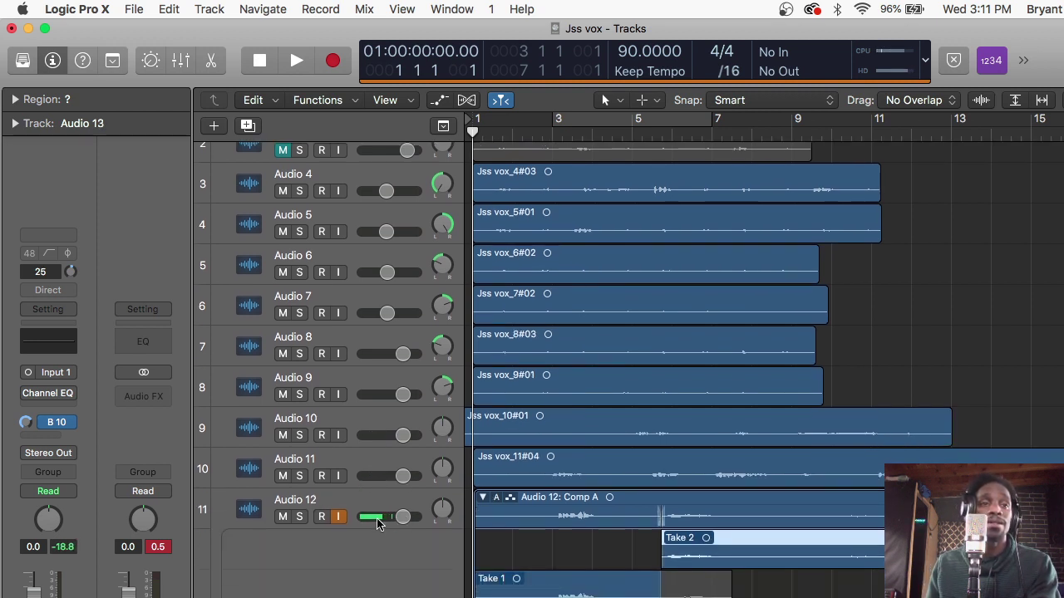
{"action": "left_click", "coordinate": [481, 500]}
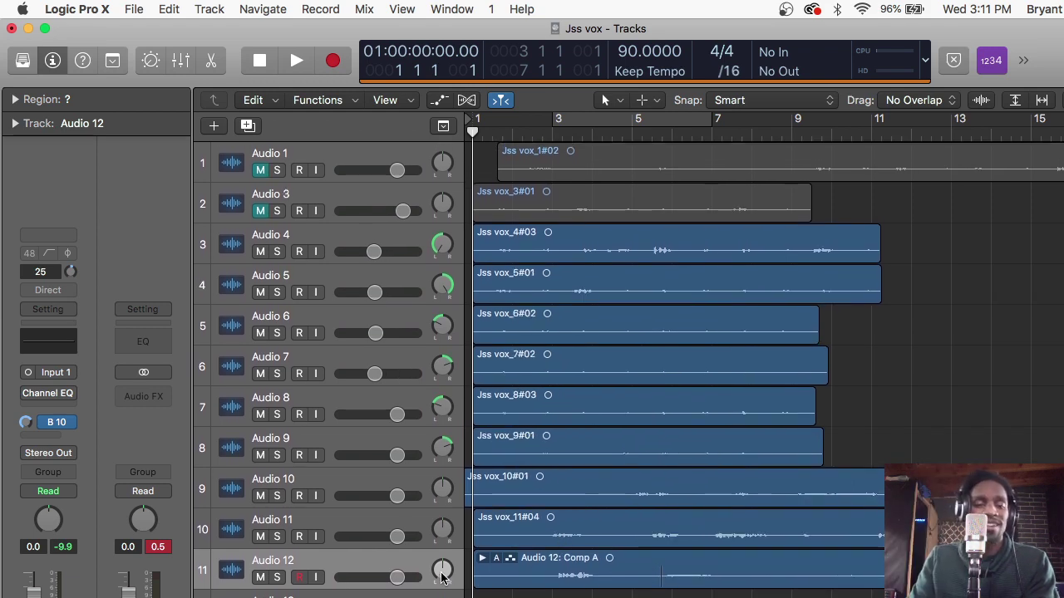
{"action": "left_click", "coordinate": [274, 595]}
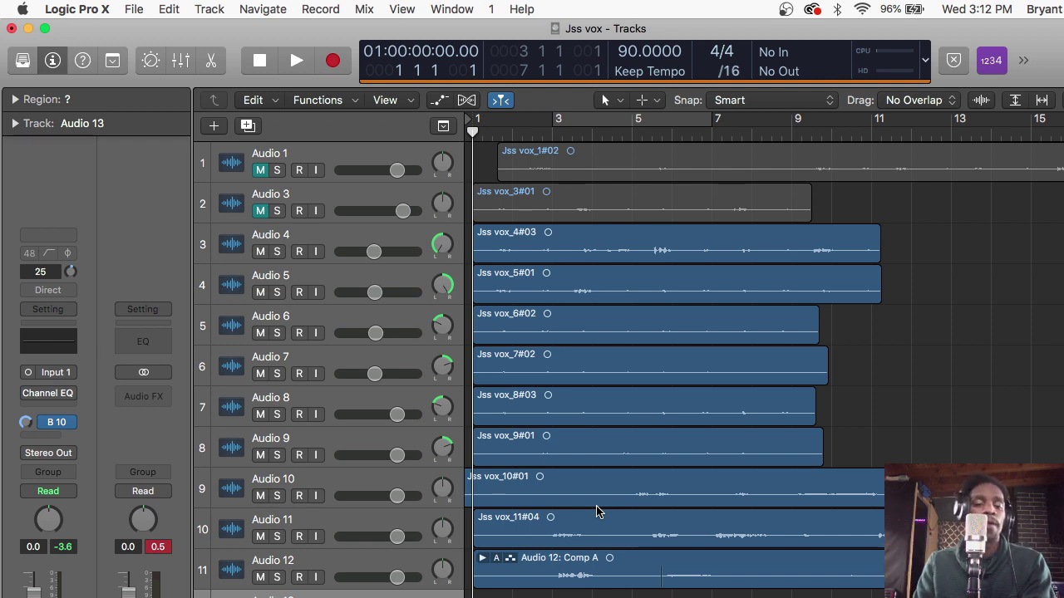
Record a vocal take on Audio 13 to about bar 9 while lowering Audio 12's volume, and return to the project start
{"action": "key", "text": "r"}
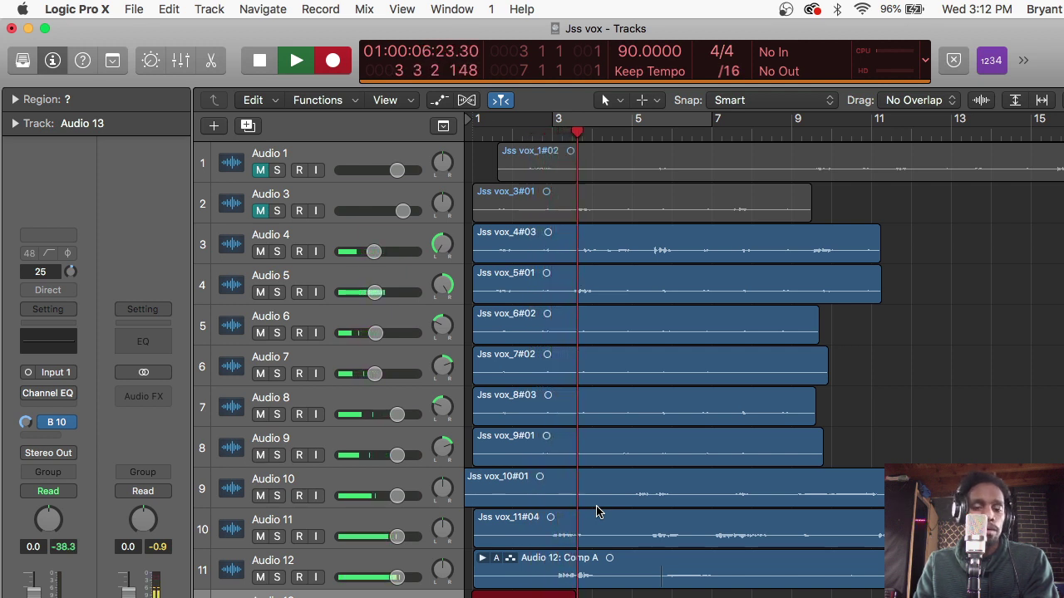
{"action": "left_click_drag", "start_coordinate": [397, 577], "coordinate": [327, 577]}
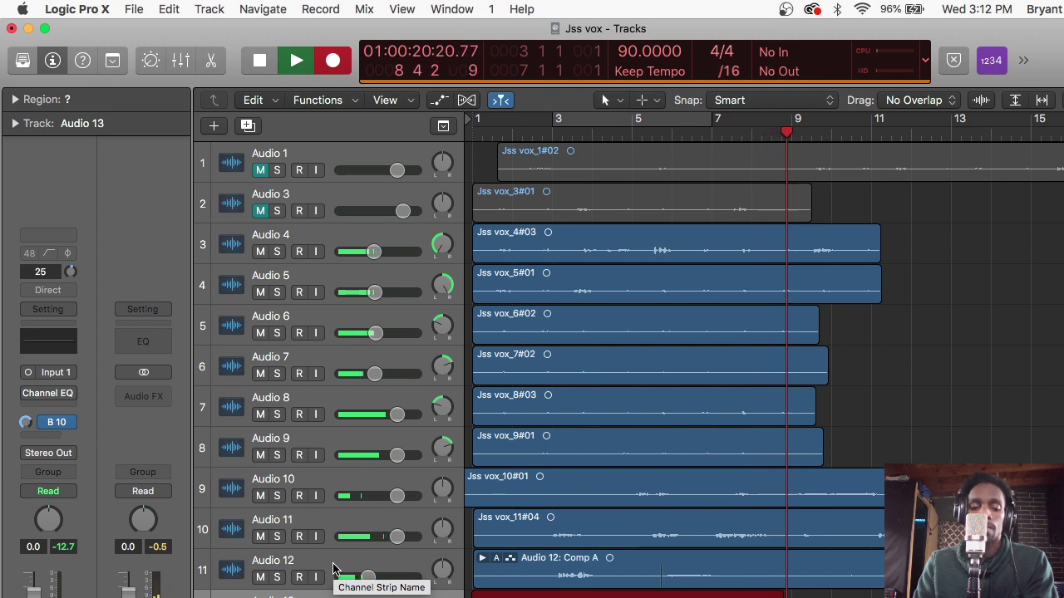
{"action": "key", "text": "space"}
{"action": "key", "text": "Return"}
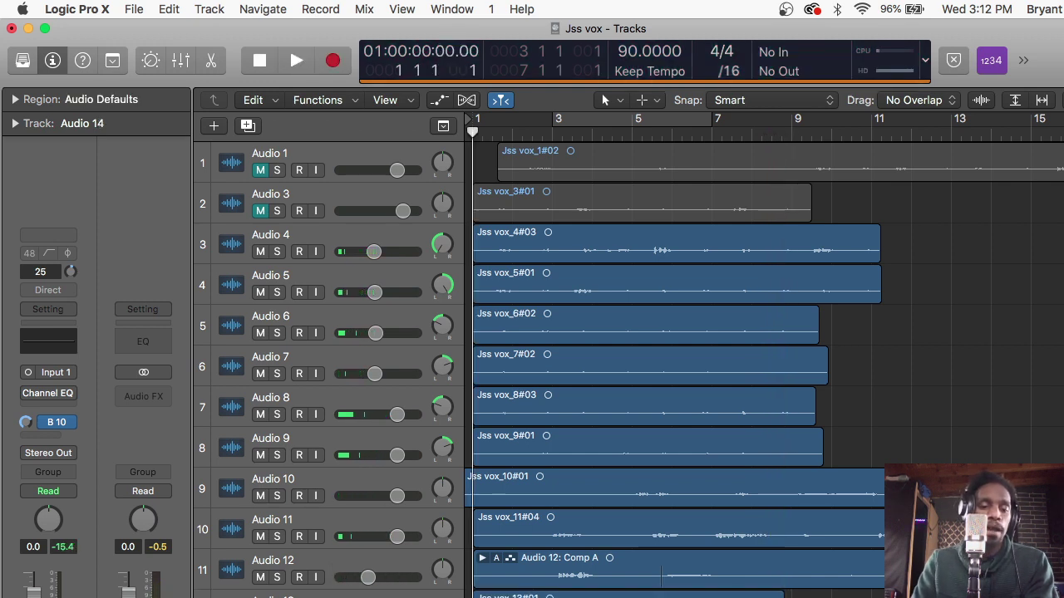
Record a vocal take on Audio 14 from the project start to about bar 19 and return to the start
{"action": "key", "text": "r"}
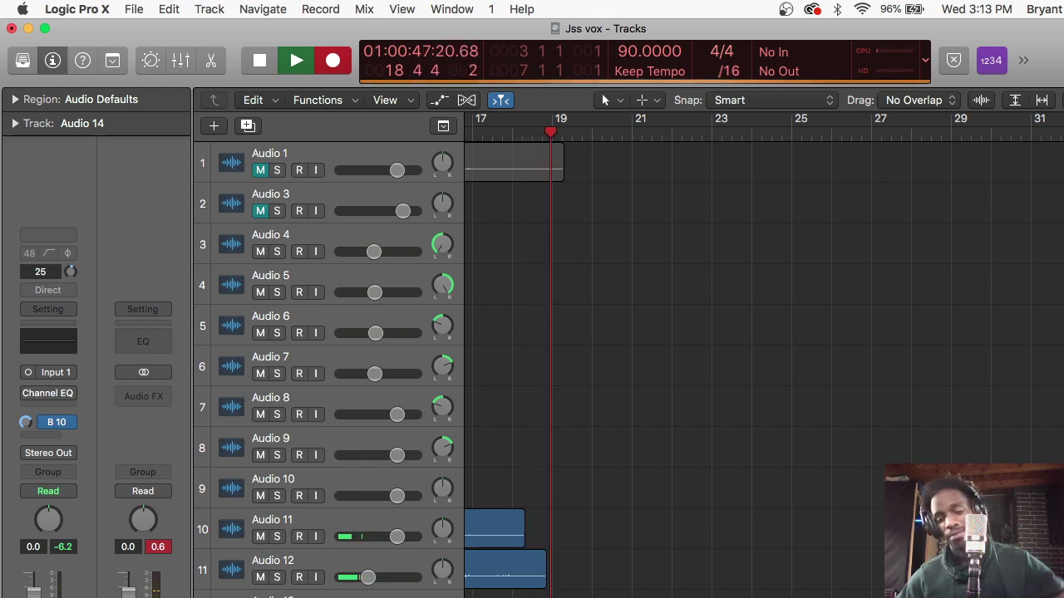
{"action": "key", "text": "space"}
{"action": "key", "text": "Return"}
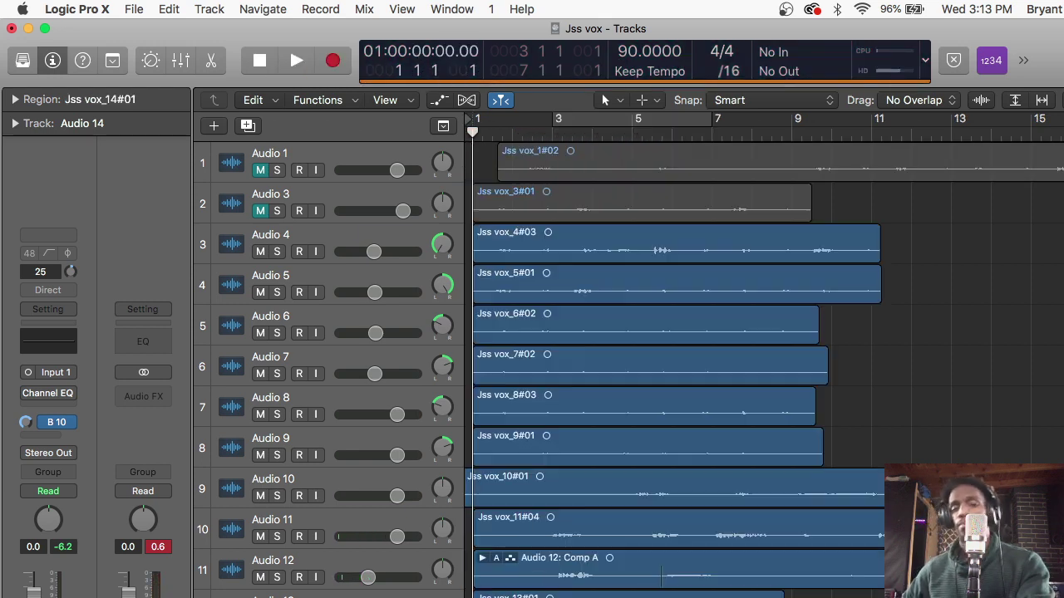